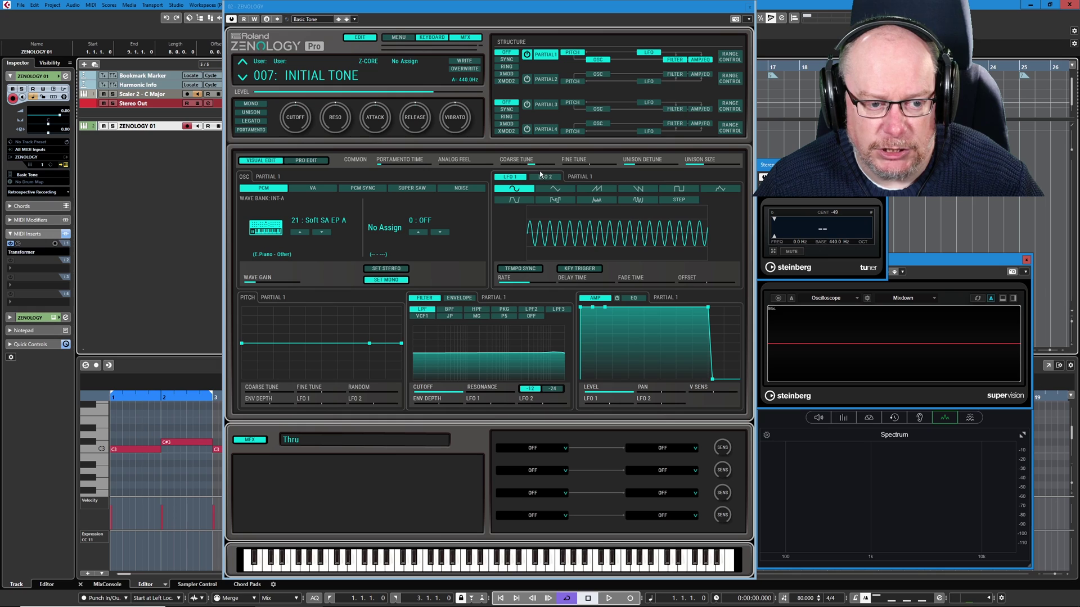
# - Set the tone's common coarse tune to 12 and audition the looped notes
pyautogui.click(535, 167)
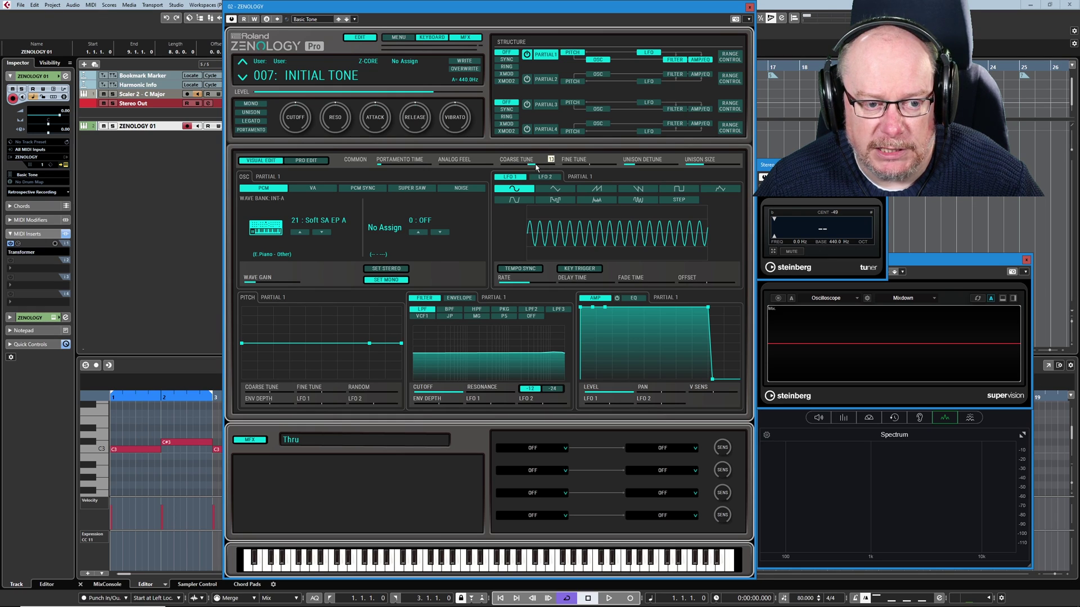
pyautogui.scroll(-1, 536, 167)
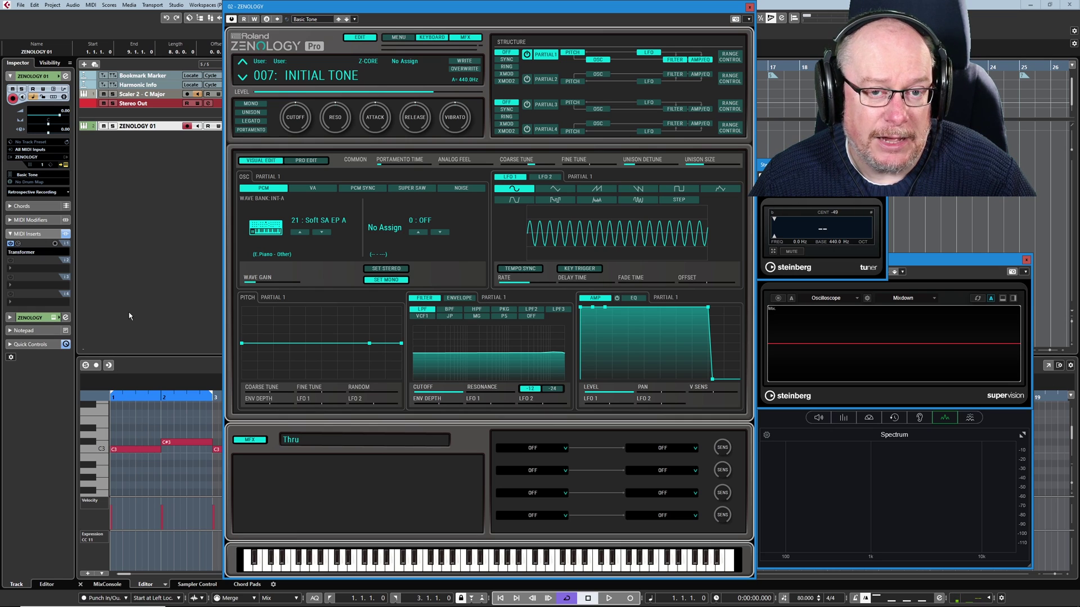
pyautogui.press('space')
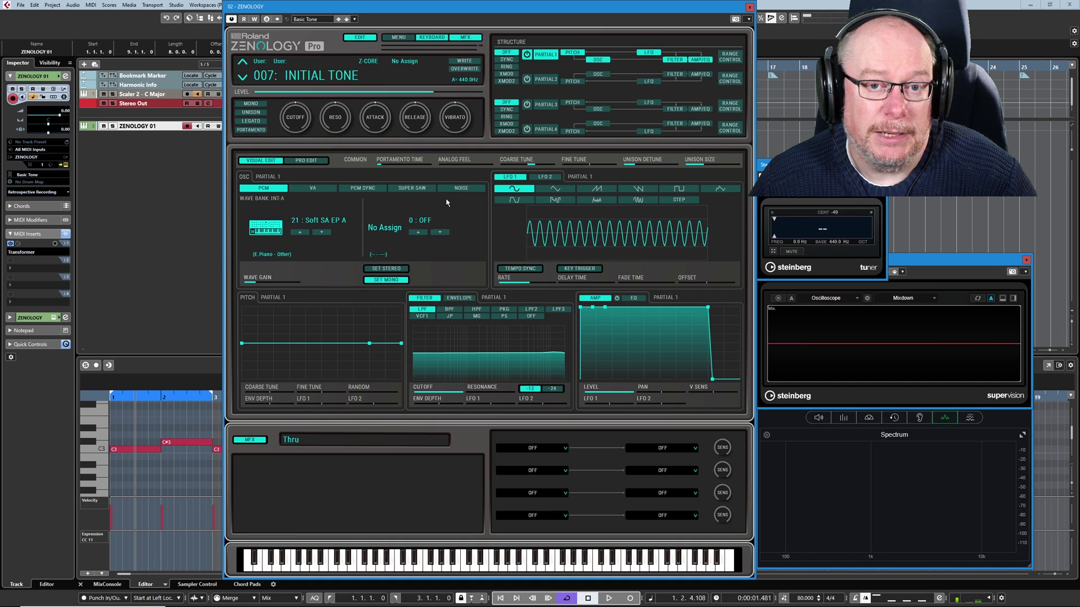
# - Limit partial 1's upper key range to B2 in its range control and audition the loop
pyautogui.click(730, 56)
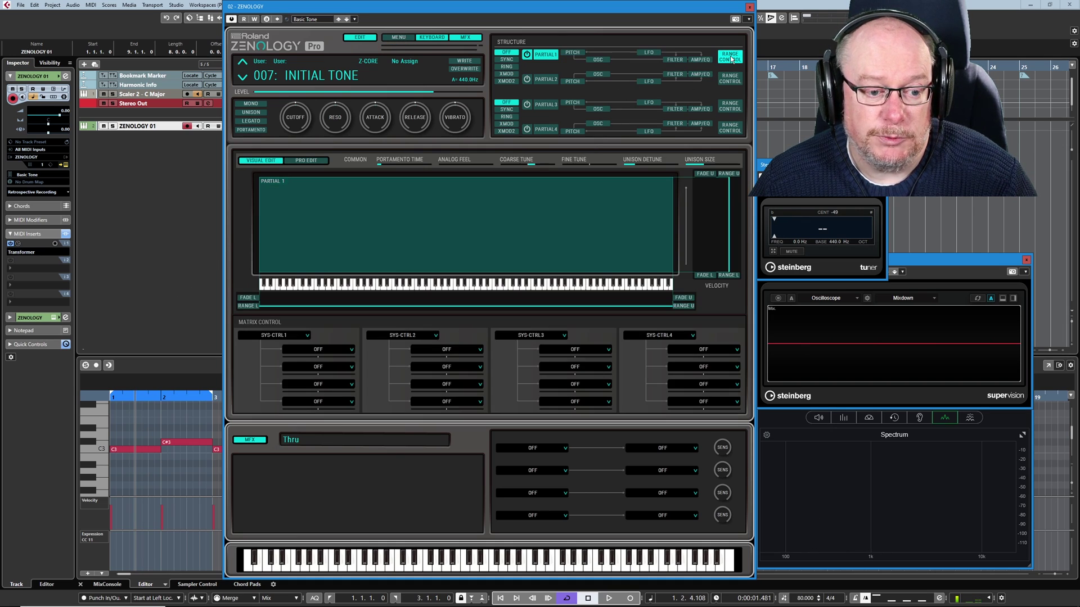
pyautogui.moveTo(666, 241); pyautogui.dragTo(413, 240)
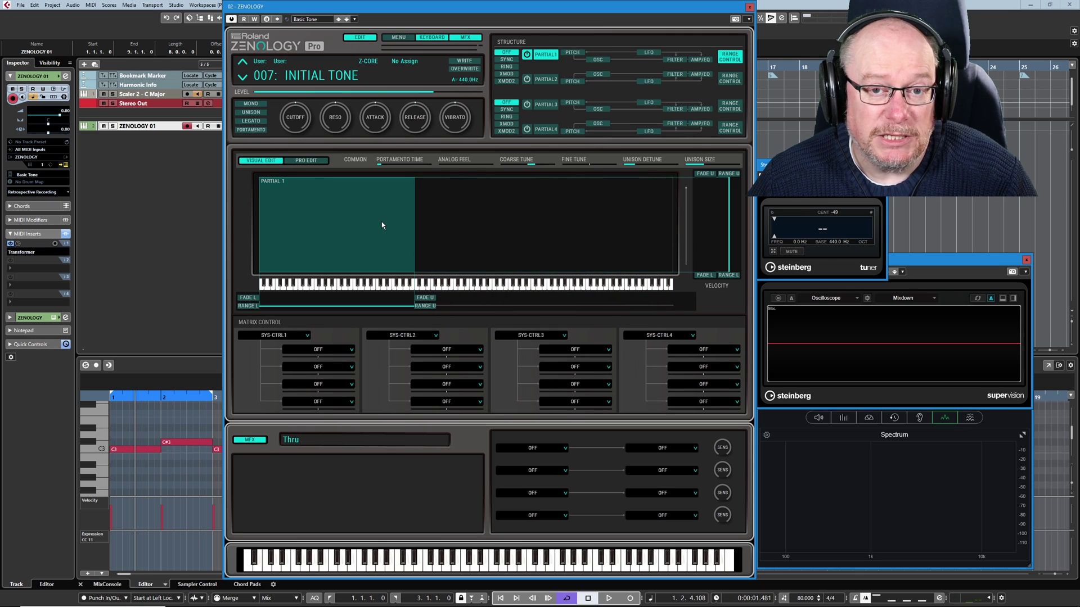
pyautogui.press('space')
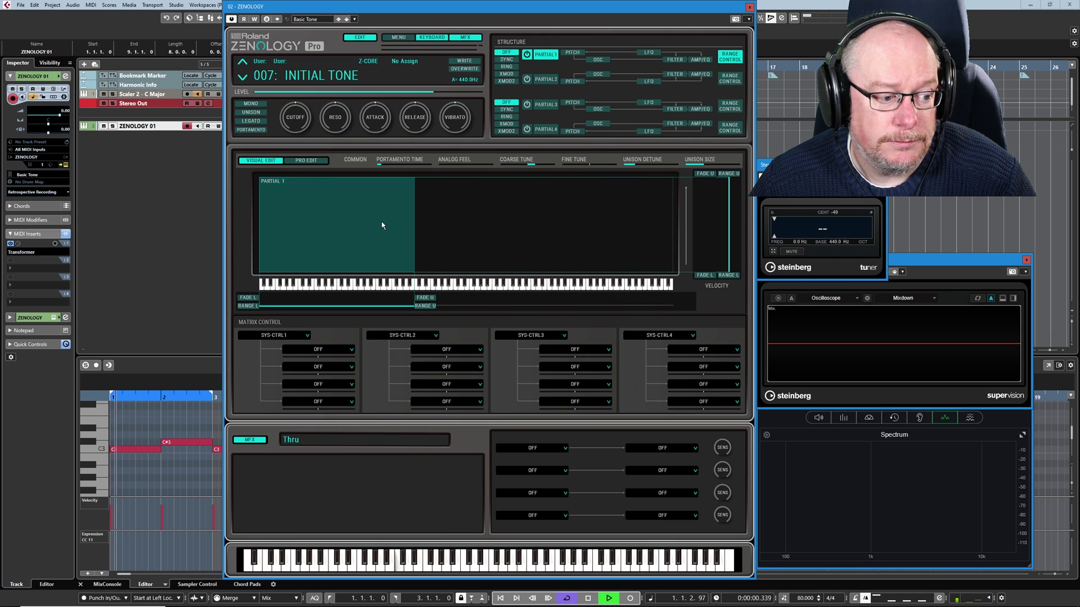
pyautogui.press('space')
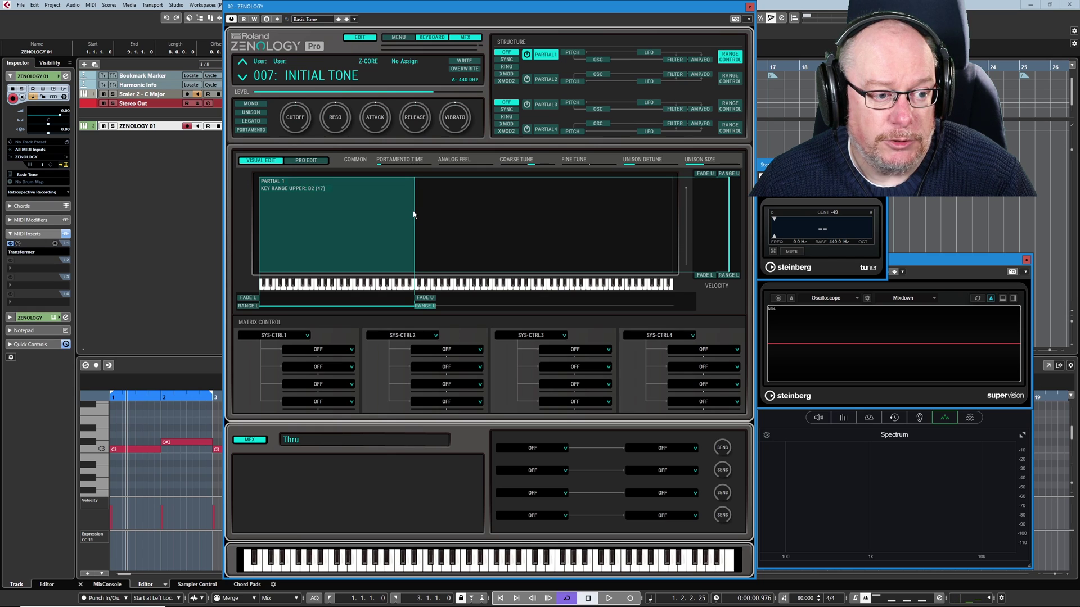
# - Extend partial 1's upper key range to C3 and play the loop again briefly
pyautogui.moveTo(415, 214); pyautogui.dragTo(417, 216)
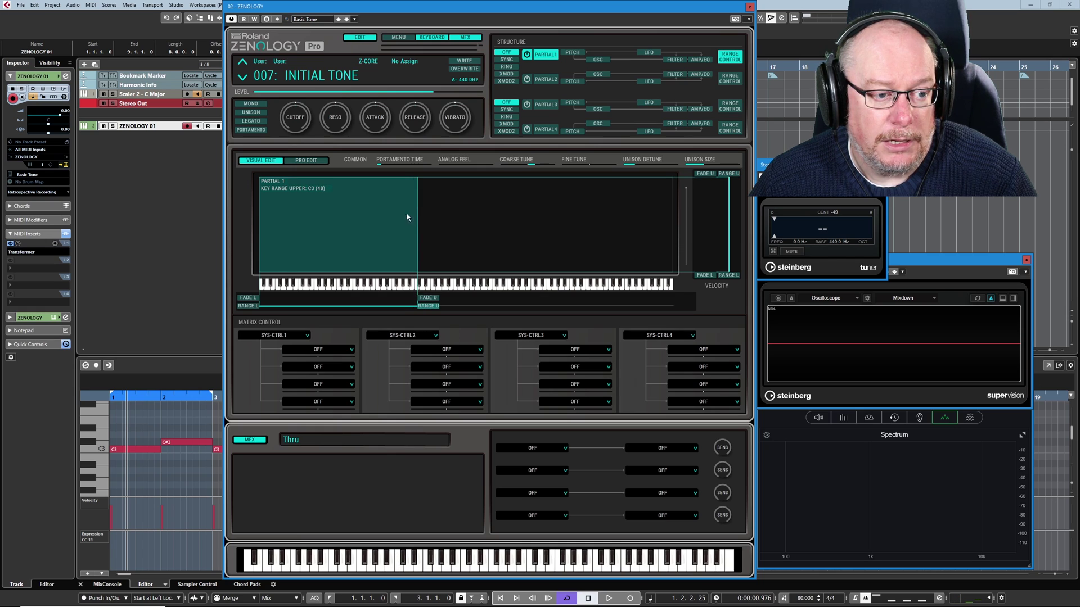
pyautogui.press('space')
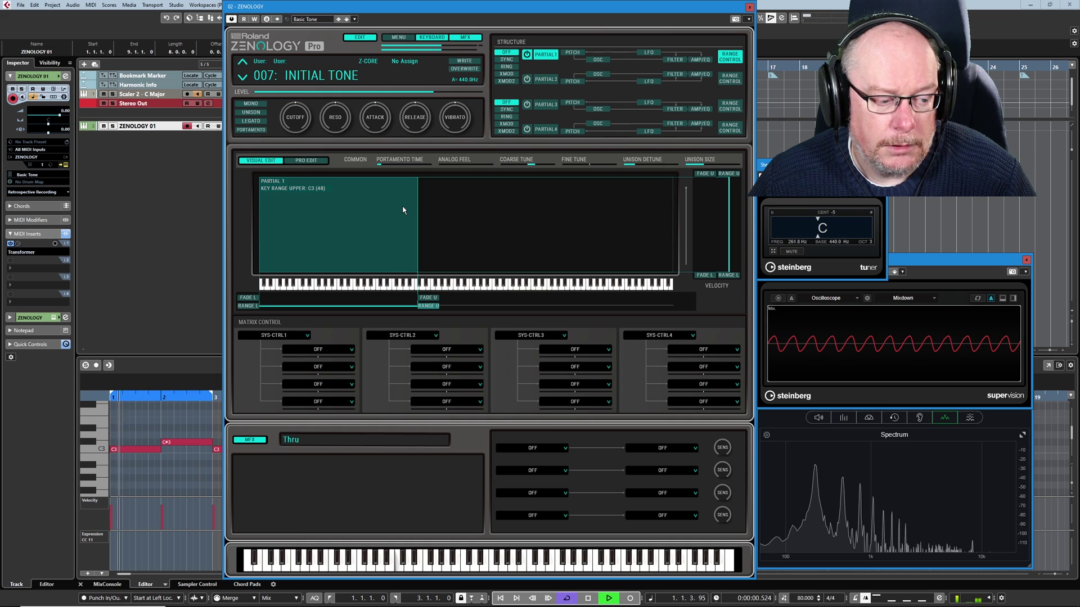
pyautogui.press('space')
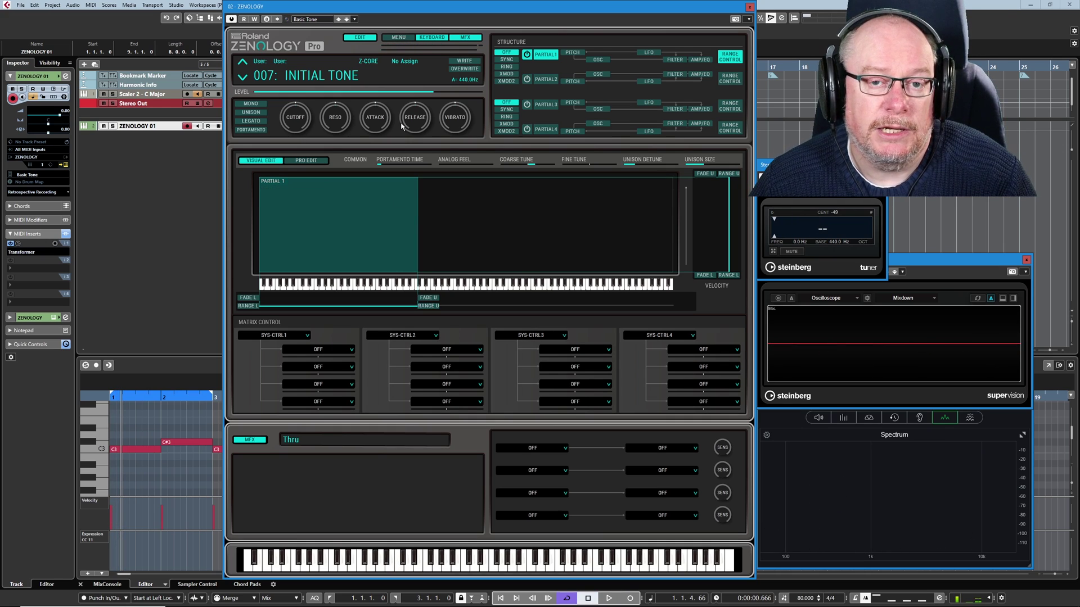
# - In partial 1's amp envelope, lower the third stage into a sloping decay and reduce the first level L1 to about 696
pyautogui.click(537, 57)
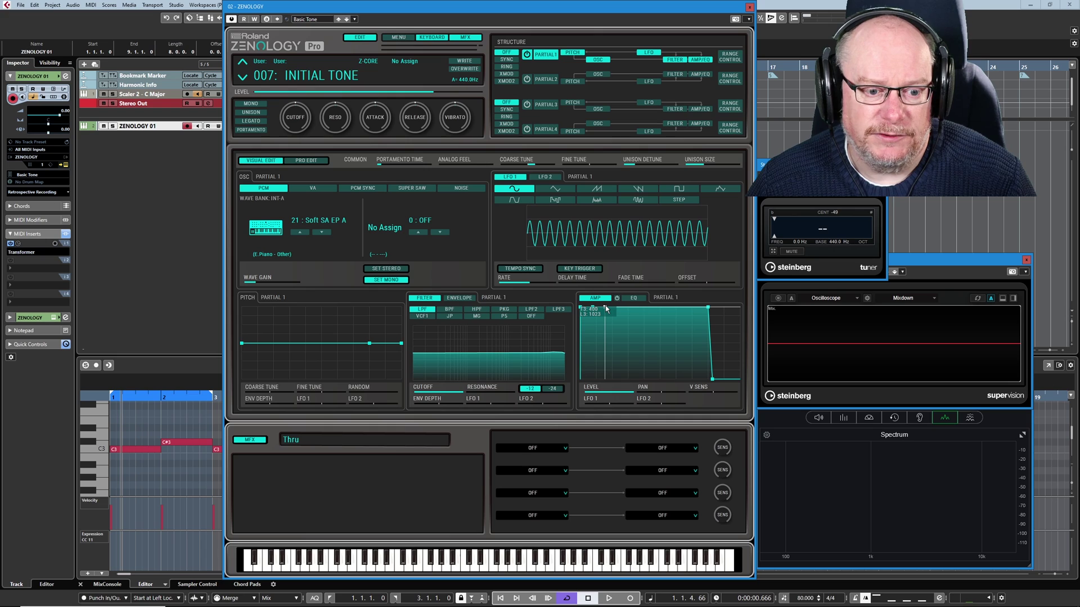
pyautogui.moveTo(606, 309); pyautogui.dragTo(637, 334)
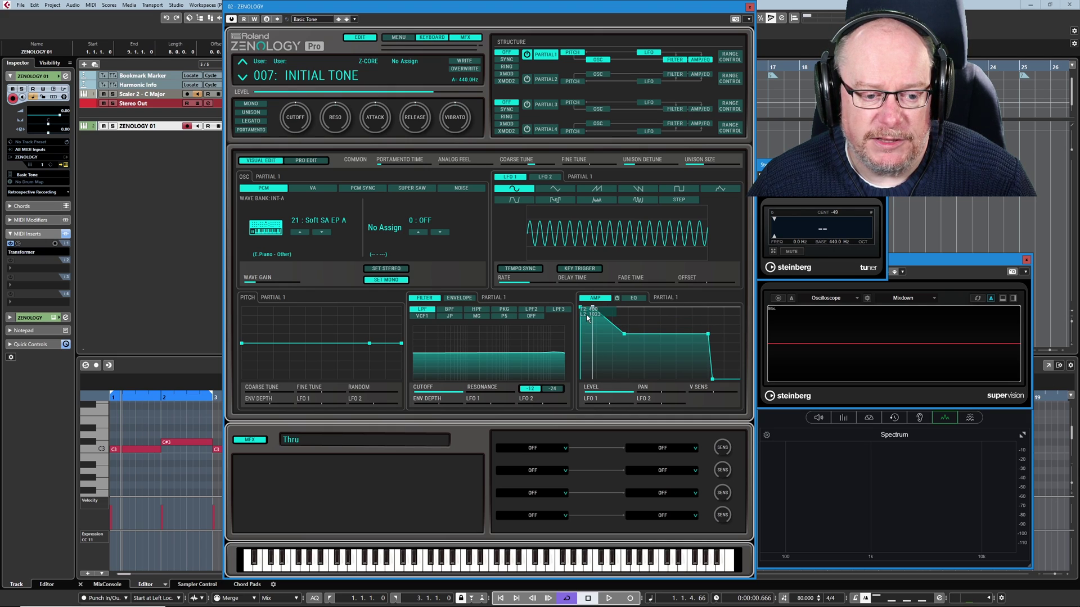
pyautogui.moveTo(581, 309); pyautogui.dragTo(593, 330)
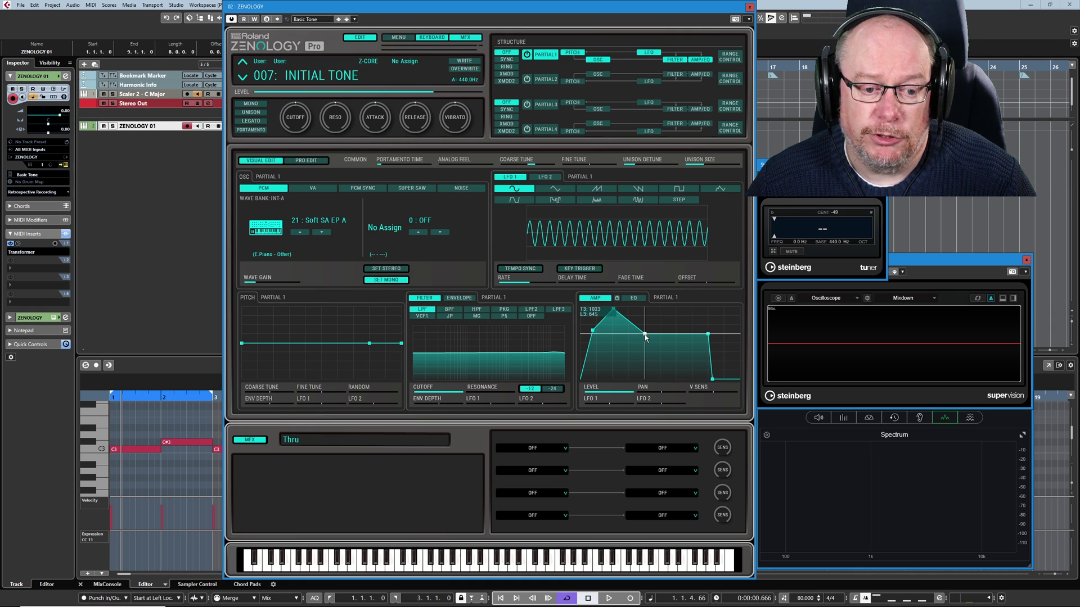
# - Adjust the amp envelope's sustain level L3 and lengthen its release time T4 to 500
pyautogui.moveTo(644, 336)
pyautogui.mouseDown()
pyautogui.moveTo(652, 319)
pyautogui.moveTo(618, 346)
pyautogui.moveTo(646, 340)
pyautogui.mouseUp()
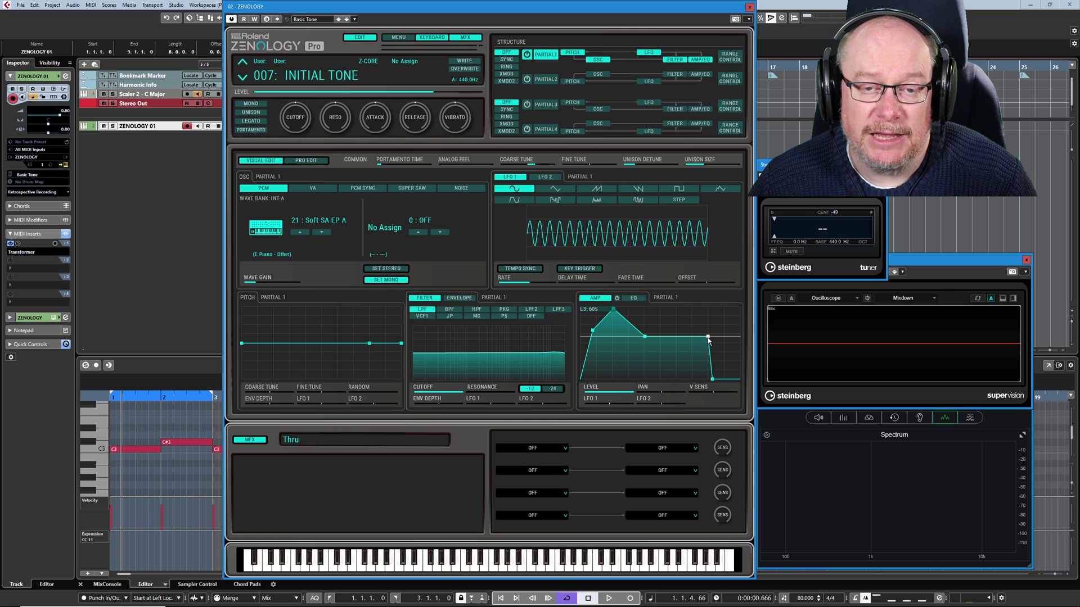
pyautogui.moveTo(709, 340)
pyautogui.mouseDown()
pyautogui.moveTo(715, 313)
pyautogui.moveTo(723, 351)
pyautogui.moveTo(728, 338)
pyautogui.moveTo(747, 343)
pyautogui.moveTo(707, 338)
pyautogui.mouseUp()
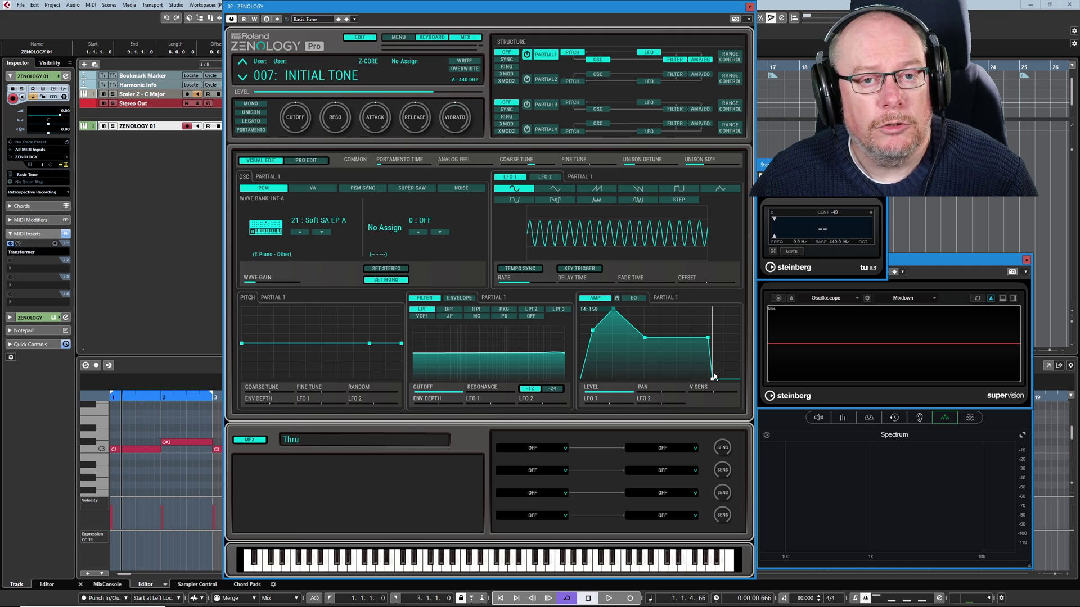
pyautogui.moveTo(714, 377); pyautogui.dragTo(732, 377)
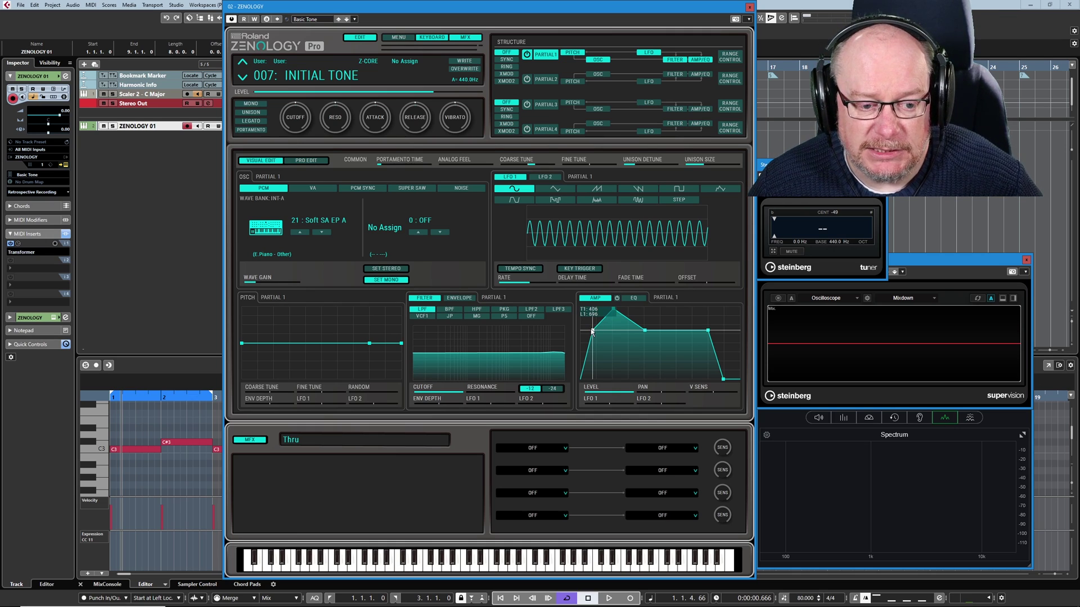
# - Raise the amp envelope's first level to maximum and lengthen T1 and T2 for a slow attack followed by a hold
pyautogui.moveTo(592, 331); pyautogui.dragTo(631, 292)
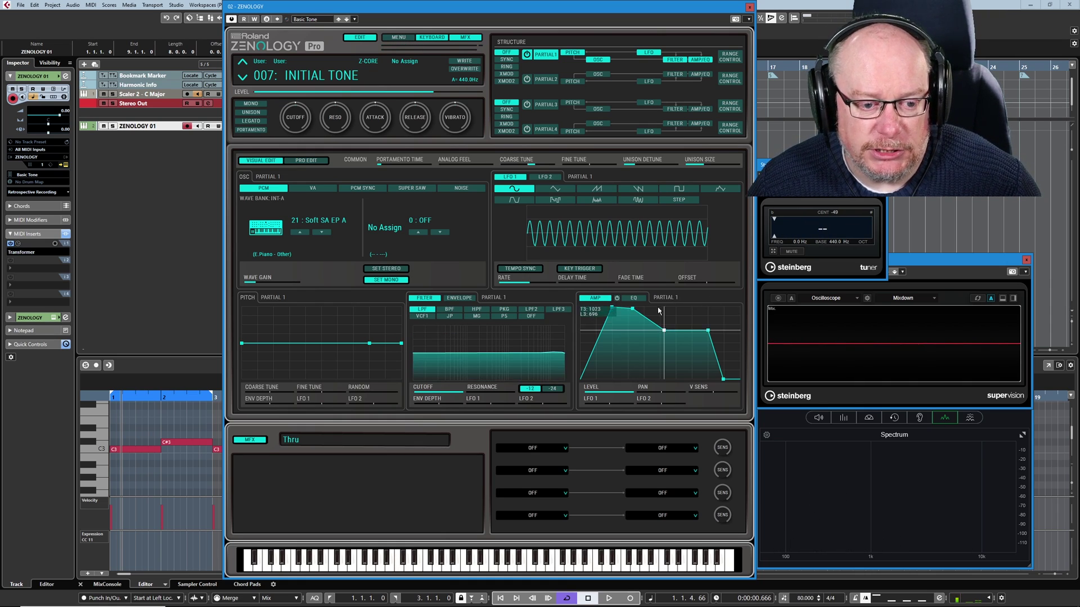
pyautogui.moveTo(633, 309)
pyautogui.moveTo(633, 310); pyautogui.dragTo(643, 310)
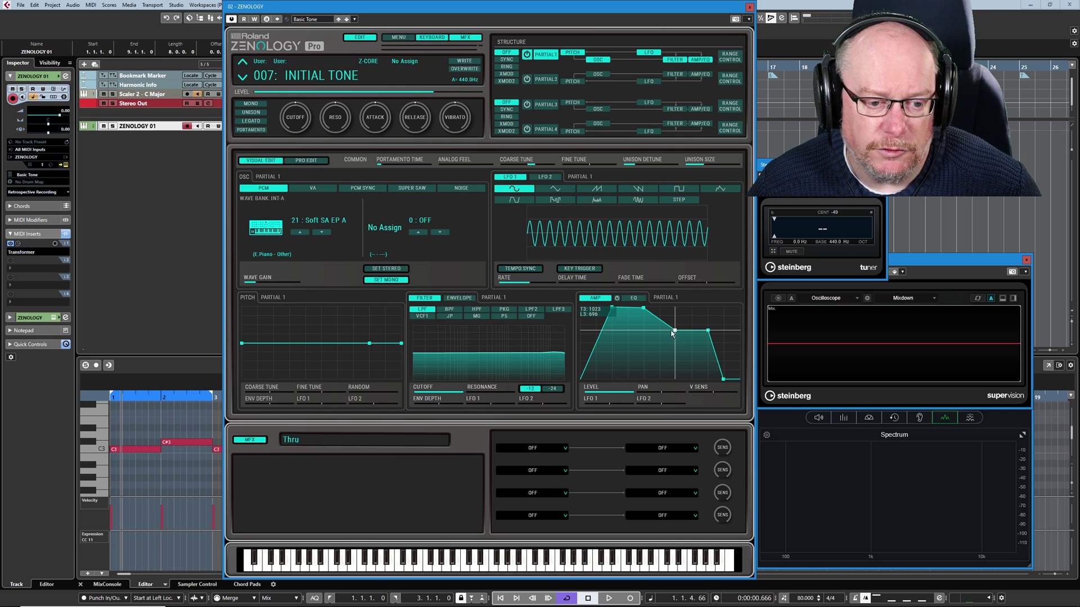
# - Reshape the amp envelope into a fast attack with T1 308, T2 350, T3 322, L1 1023, L2 763 and L3 558
pyautogui.moveTo(614, 309); pyautogui.dragTo(601, 327)
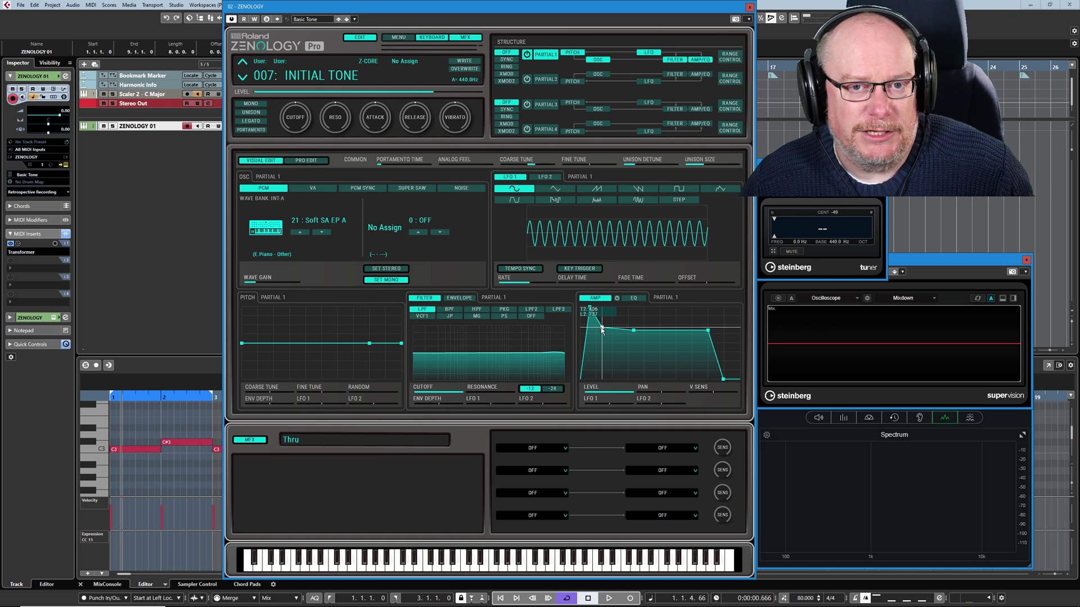
pyautogui.moveTo(601, 327); pyautogui.dragTo(713, 376)
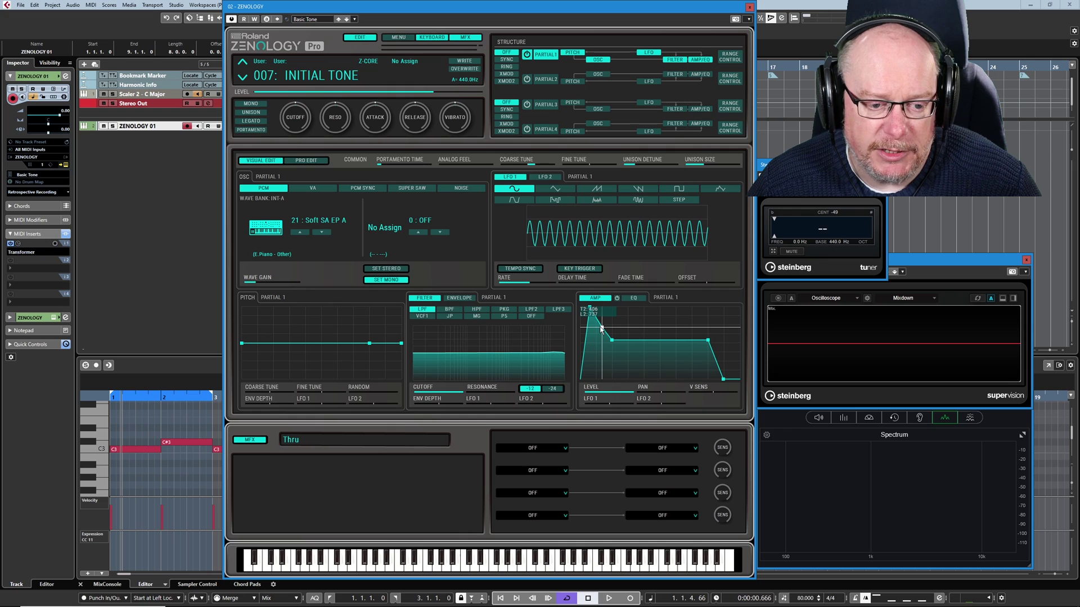
pyautogui.moveTo(603, 329); pyautogui.dragTo(589, 309)
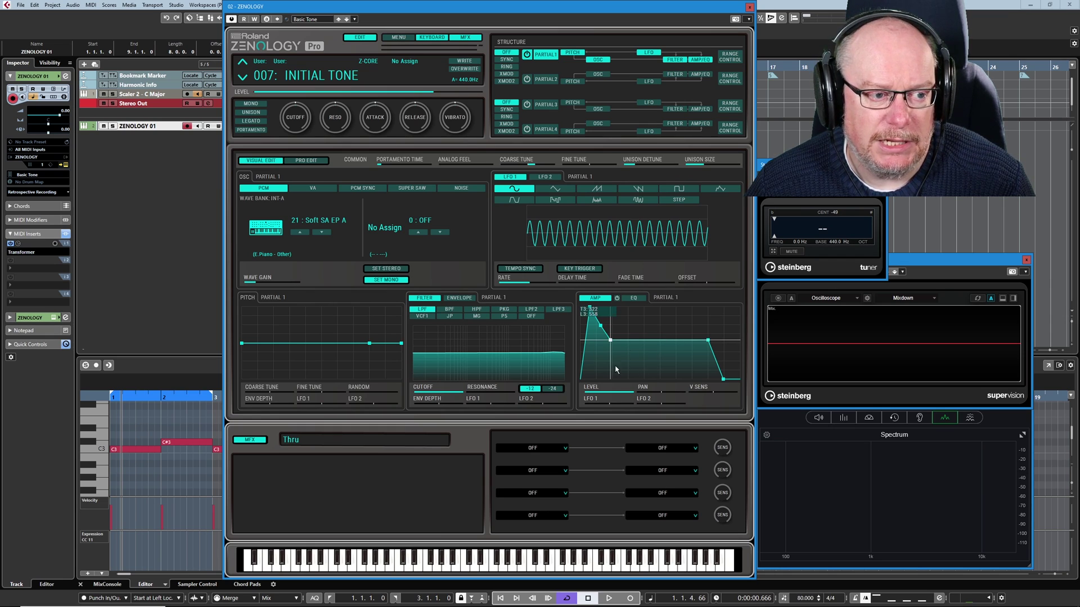
# - Turn on Partial 1 ADSR SW in the Pro Edit common settings and return to the visual editor
pyautogui.click(306, 161)
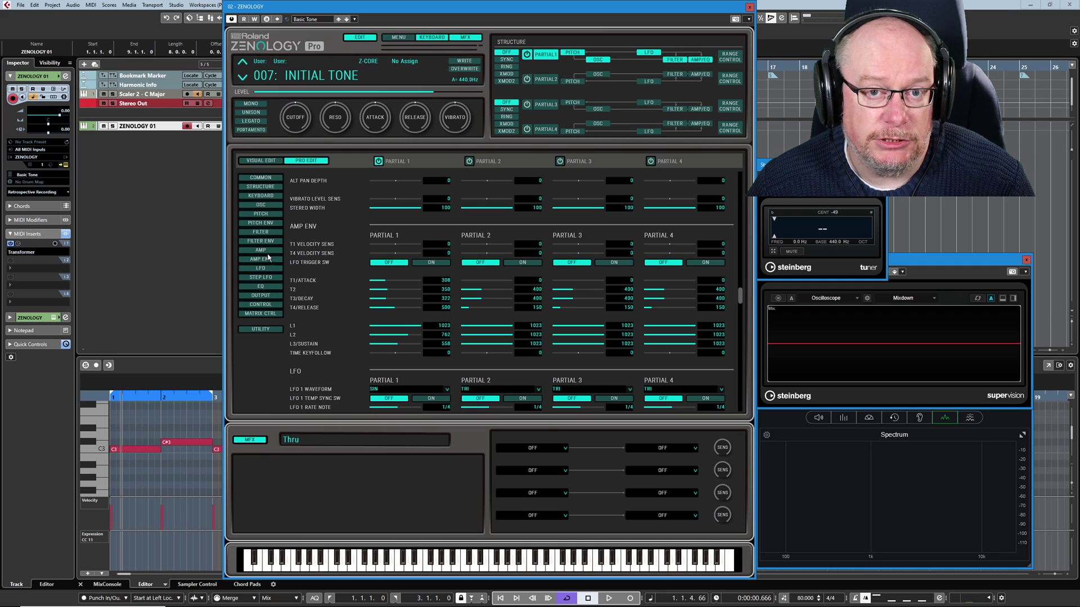
pyautogui.click(264, 178)
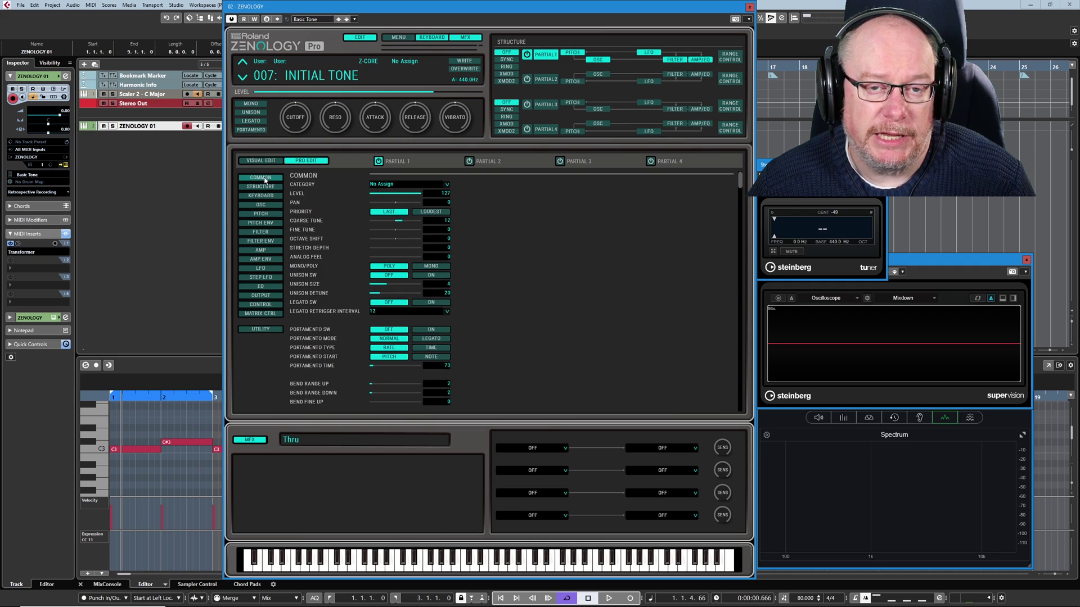
pyautogui.scroll(-5, 263, 373)
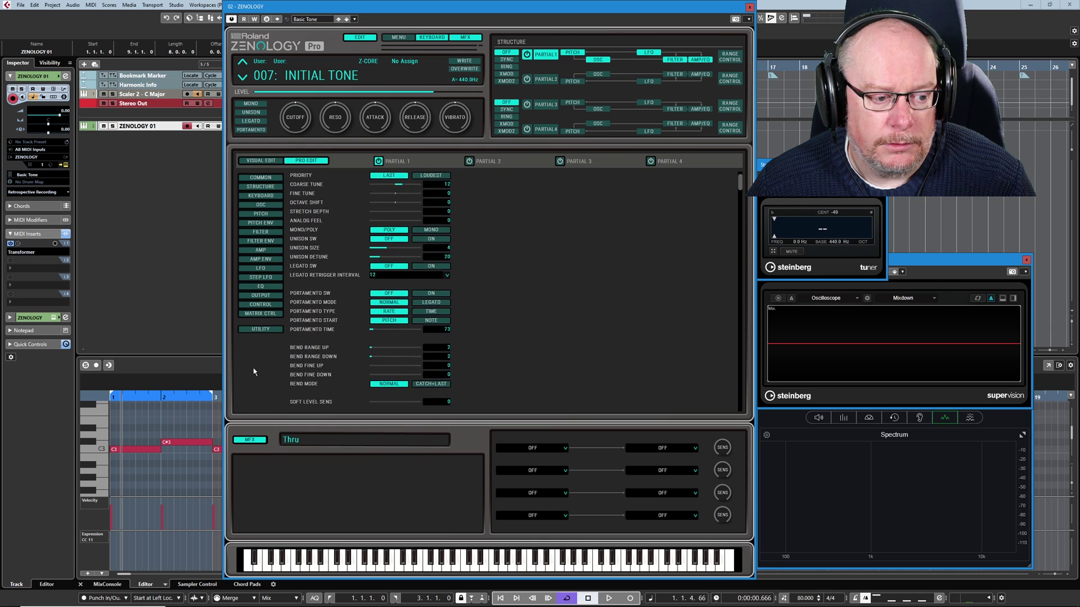
pyautogui.scroll(-1, 256, 358)
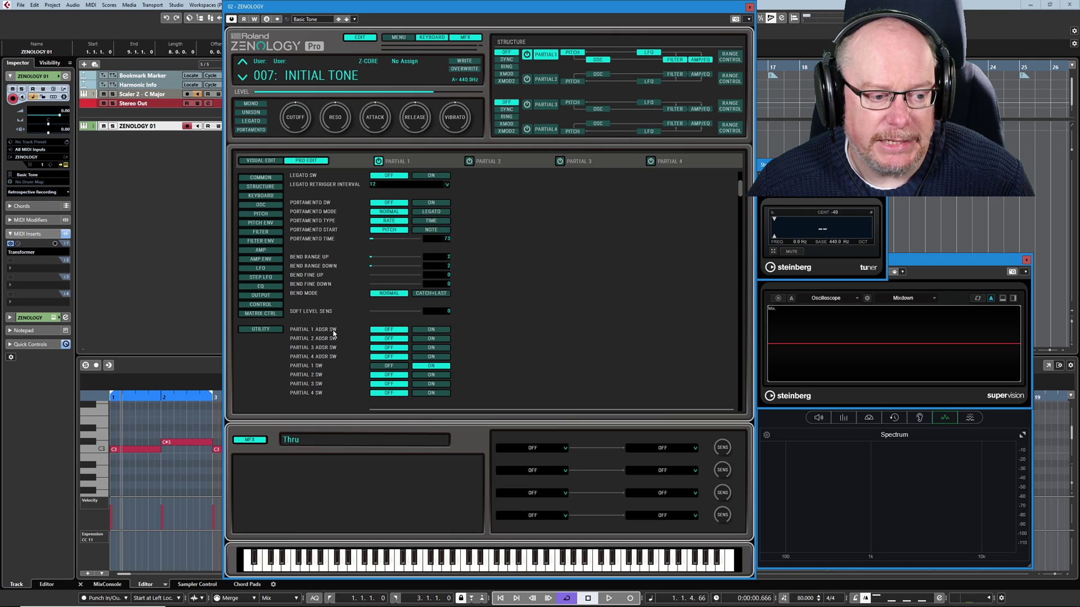
pyautogui.click(432, 331)
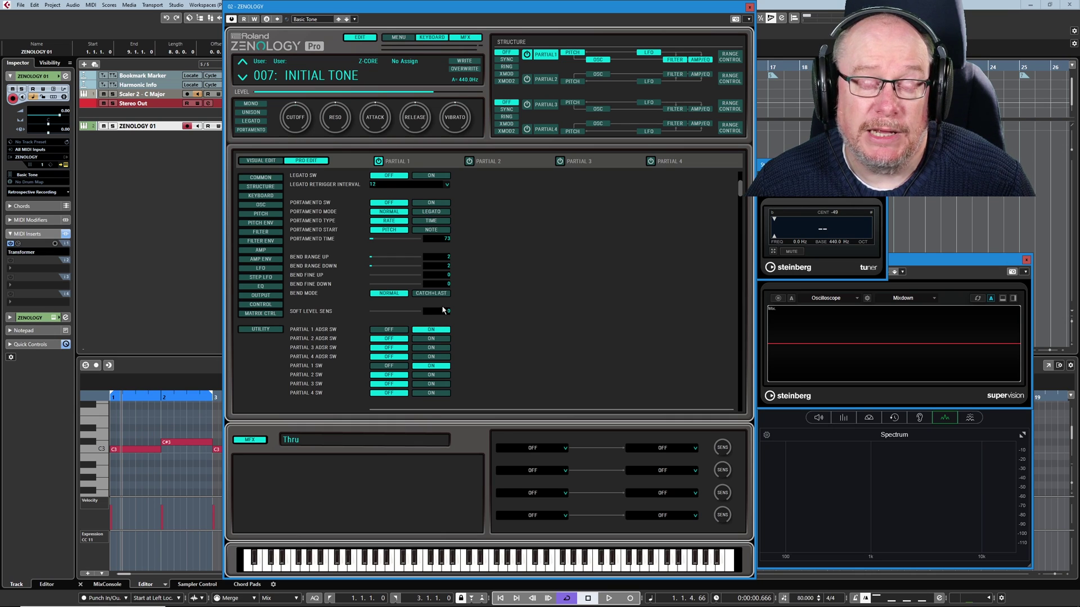
pyautogui.click(261, 160)
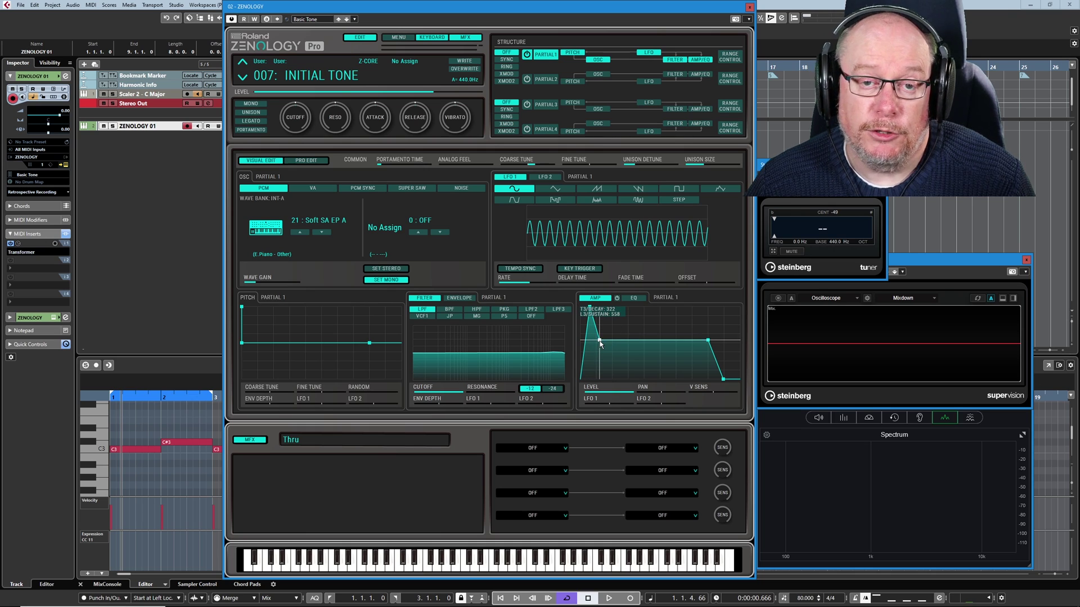
# - Reshape partial 1's ADSR amp envelope with a longer decay, a slightly lower sustain and a slightly shorter release
pyautogui.moveTo(590, 308)
pyautogui.mouseDown()
pyautogui.moveTo(610, 308)
pyautogui.moveTo(596, 308)
pyautogui.mouseUp()
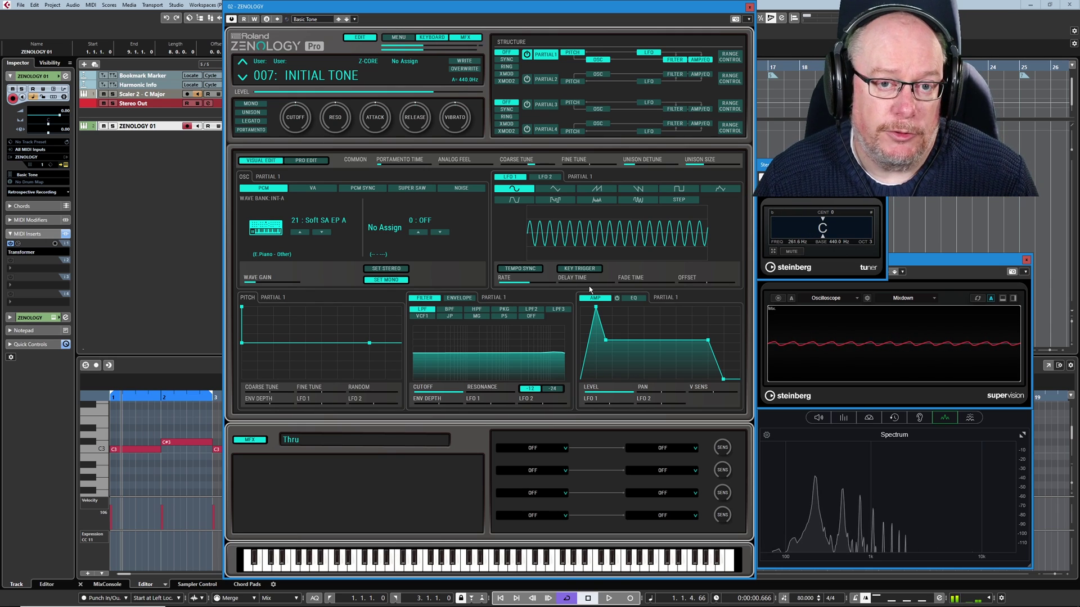
pyautogui.moveTo(605, 340); pyautogui.dragTo(601, 342)
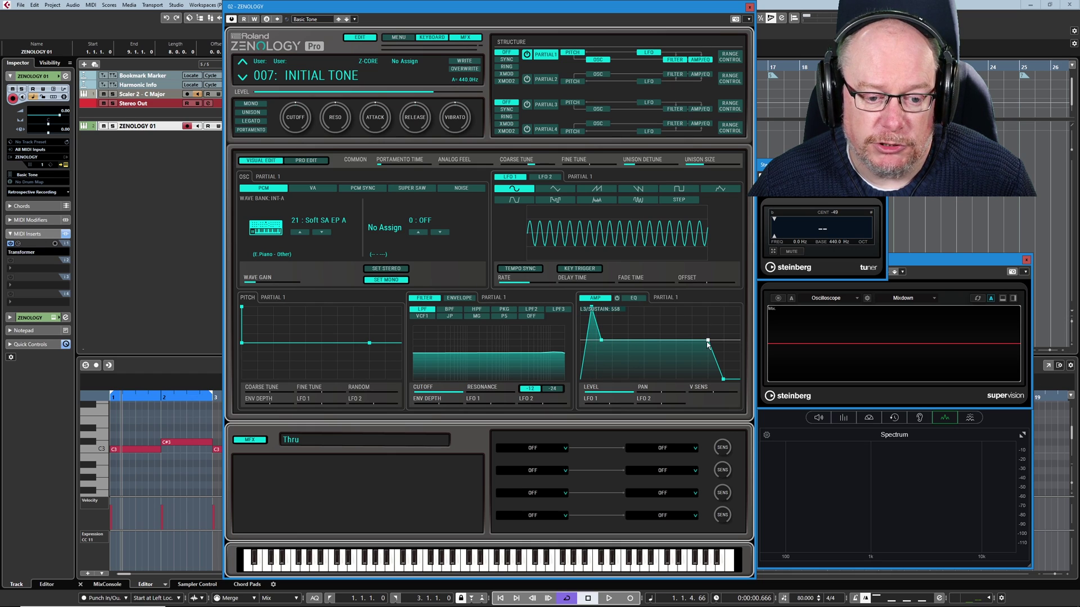
pyautogui.moveTo(710, 343); pyautogui.dragTo(708, 336)
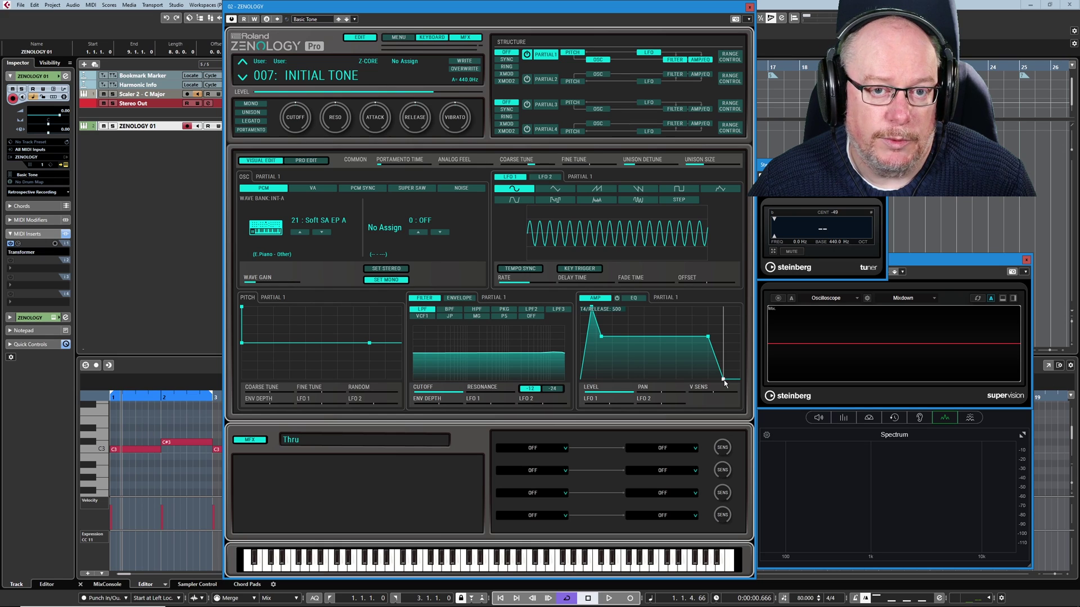
pyautogui.moveTo(708, 337); pyautogui.dragTo(708, 348)
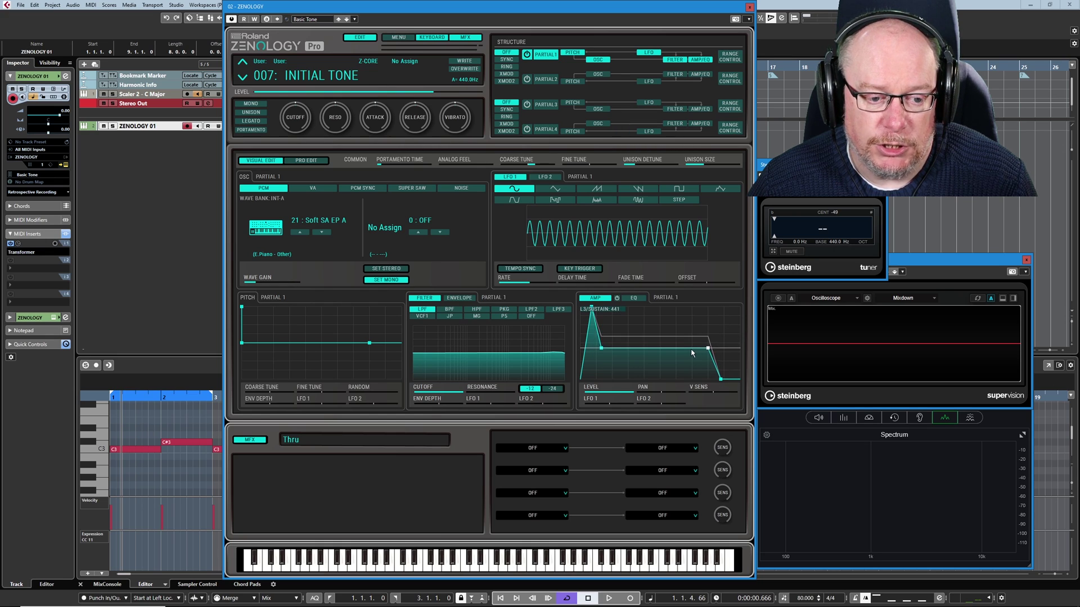
pyautogui.moveTo(603, 350); pyautogui.dragTo(613, 338)
pyautogui.moveTo(708, 340); pyautogui.dragTo(721, 378)
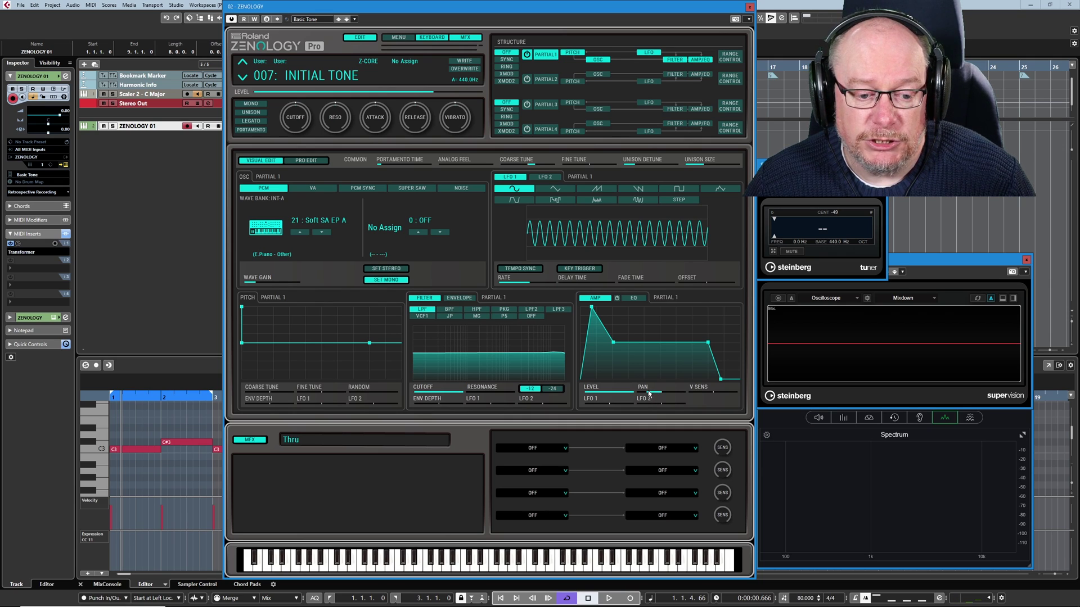
# - Try panning partial 1's amp off-centre and reset the pan to 0
pyautogui.moveTo(652, 396)
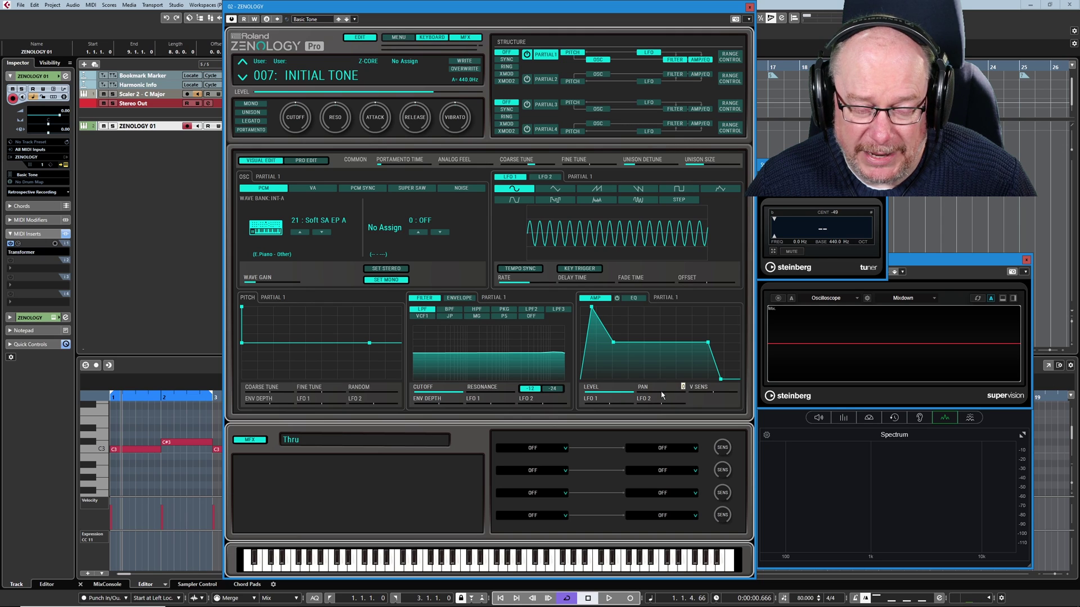
pyautogui.moveTo(661, 396); pyautogui.dragTo(653, 395)
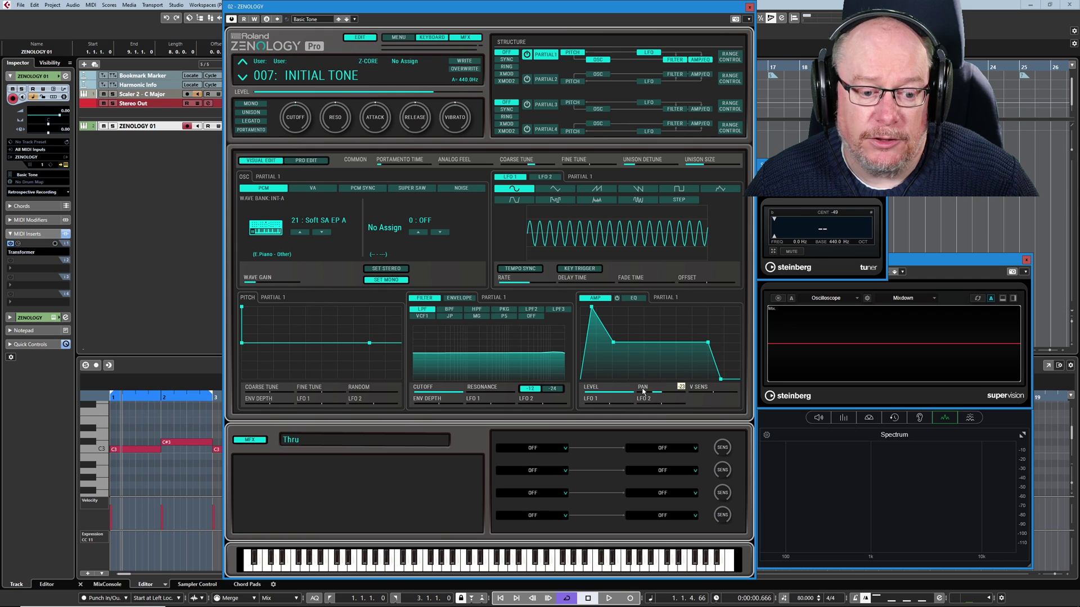
pyautogui.keyDown('ctrl'); pyautogui.click(661, 395); pyautogui.keyUp('ctrl')
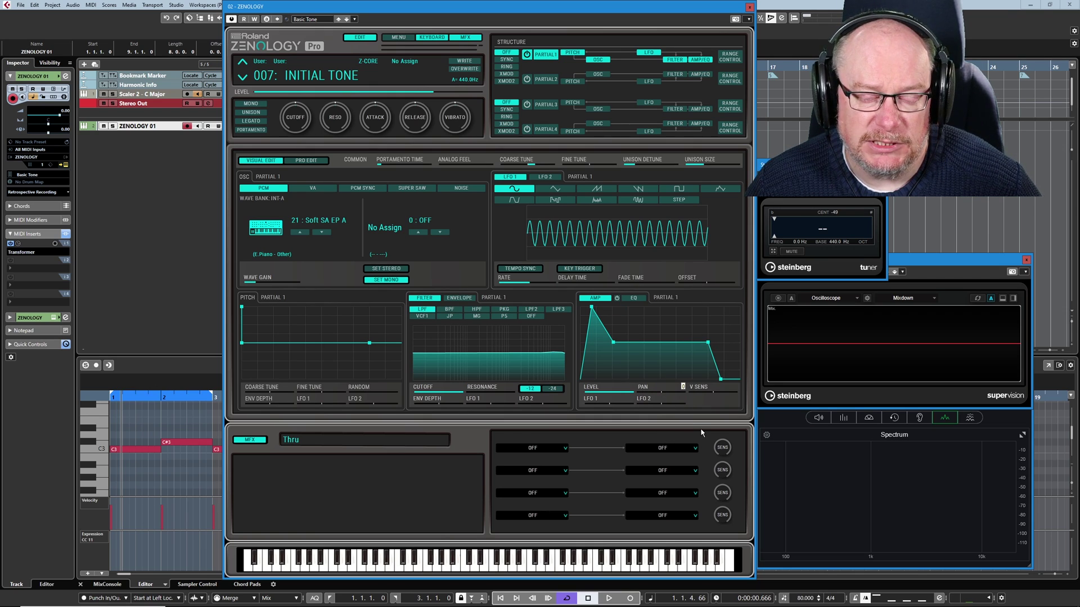
# - Try partial 1's amp velocity sensitivity at its positive maximum, and reduce it to a small positive amount
pyautogui.moveTo(700, 354)
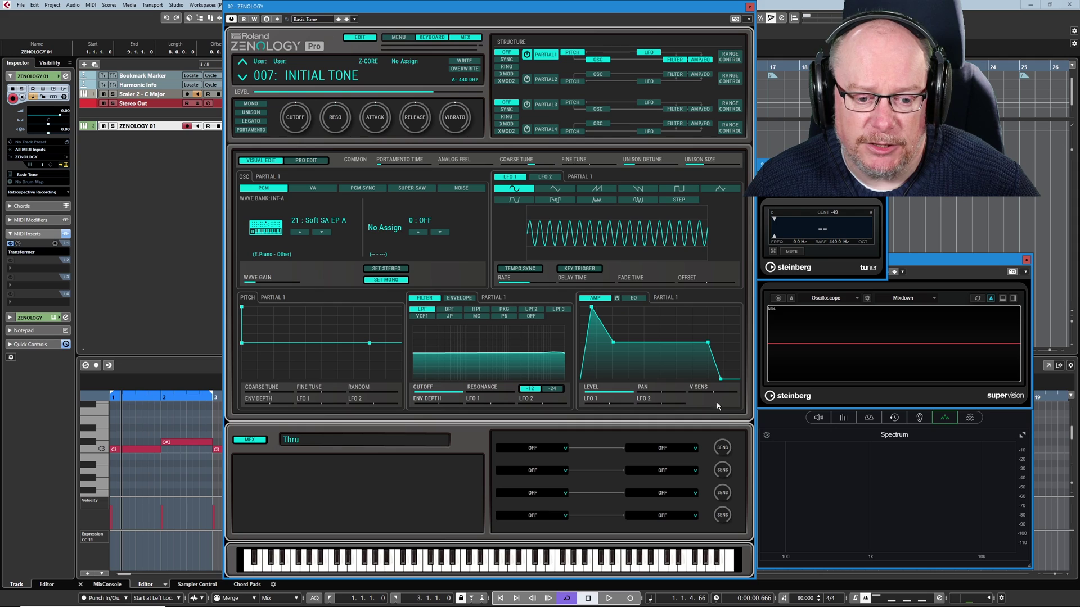
pyautogui.moveTo(714, 392); pyautogui.dragTo(737, 392)
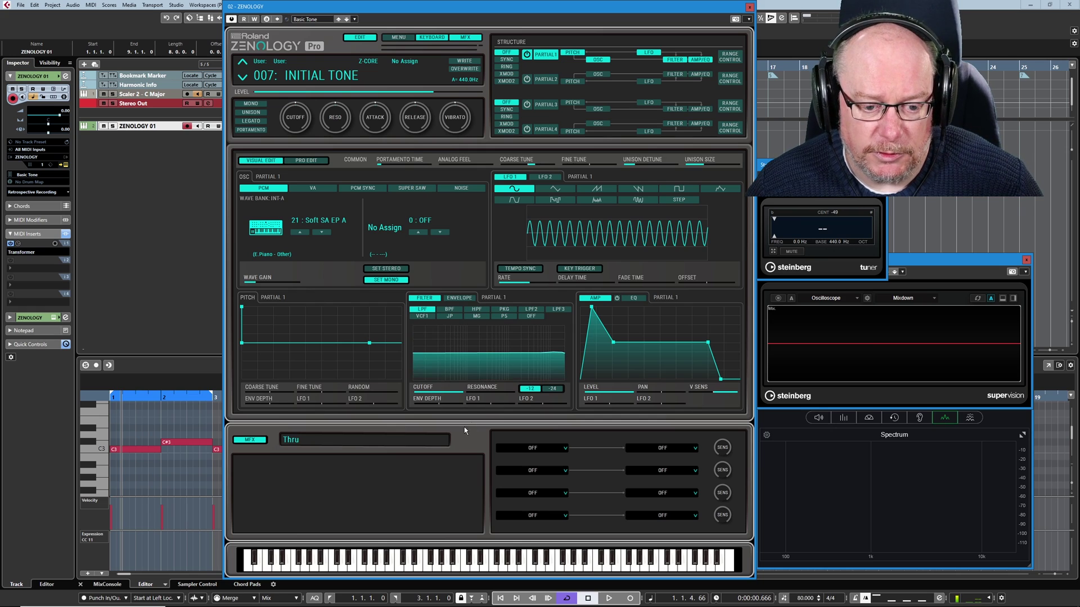
pyautogui.moveTo(733, 398); pyautogui.dragTo(716, 399)
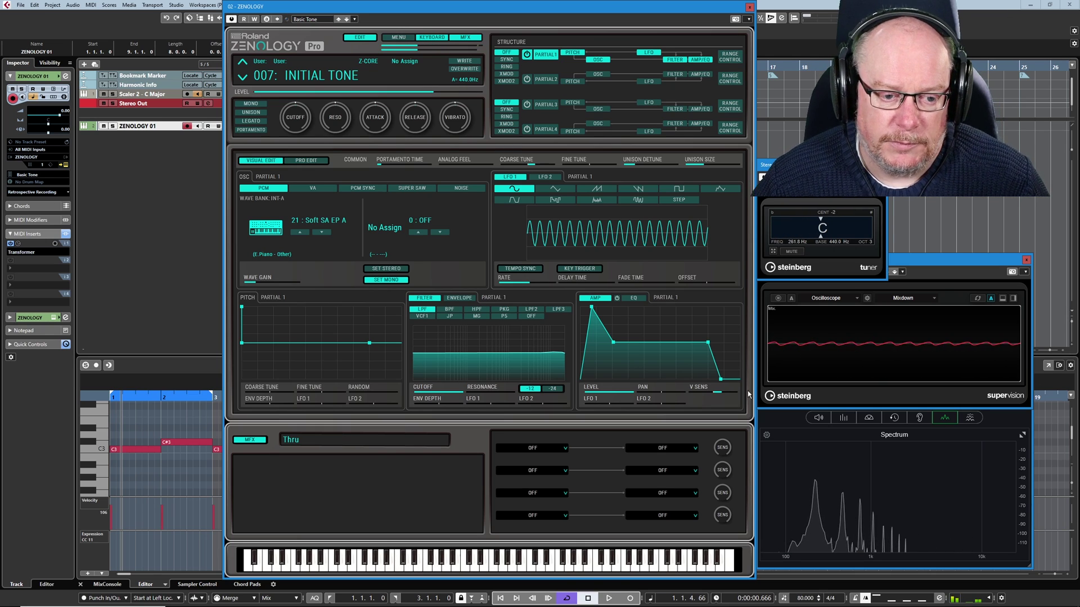
# - Shorten partial 1's amp envelope attack to 0 and reset the amp velocity sensitivity to 0
pyautogui.moveTo(591, 309)
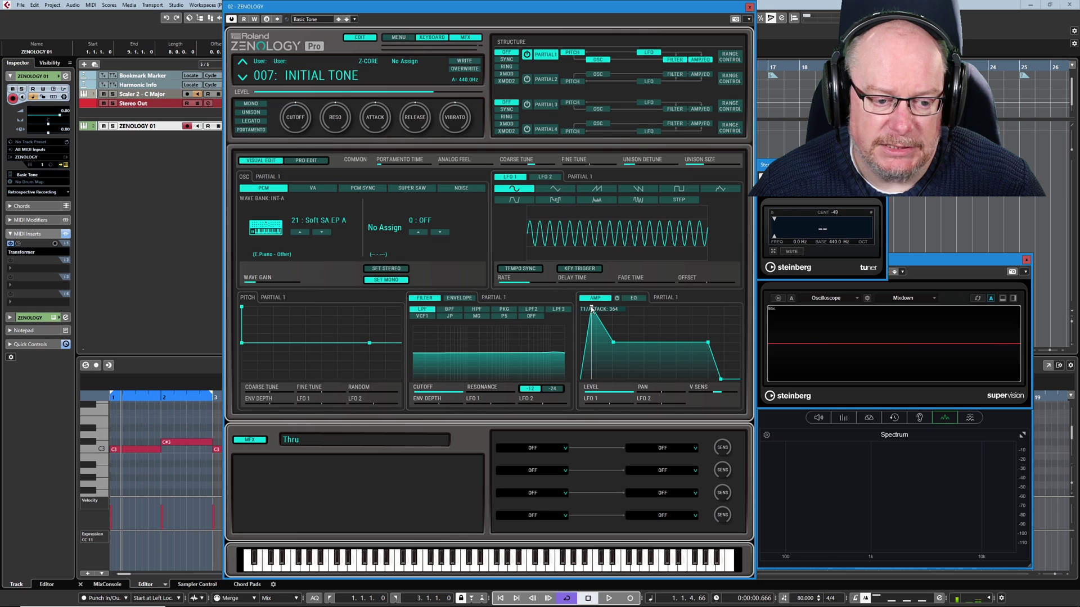
pyautogui.moveTo(592, 308); pyautogui.dragTo(547, 304)
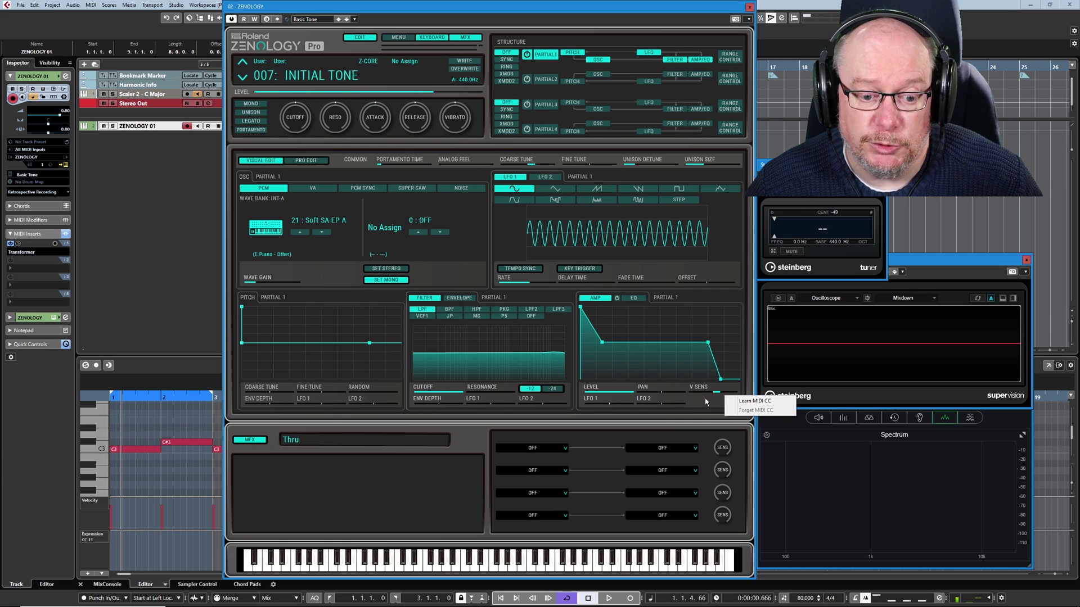
pyautogui.moveTo(719, 393); pyautogui.dragTo(715, 396)
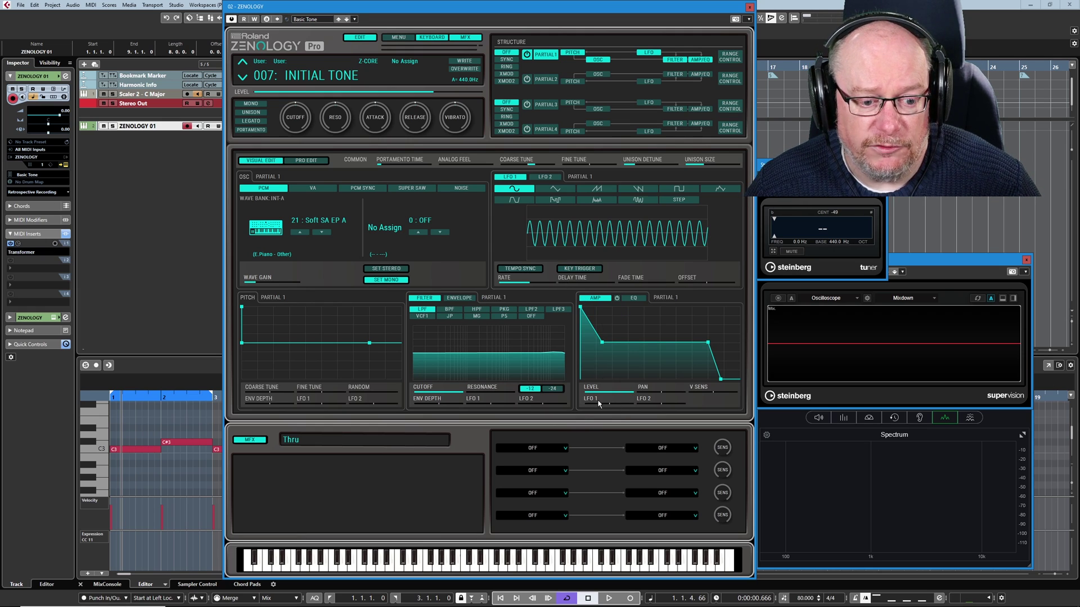
# - Try full positive LFO 1 modulation of partial 1's amp with a slightly slower LFO 1 rate, and reset the modulation depth to 0
pyautogui.moveTo(612, 407); pyautogui.dragTo(647, 409)
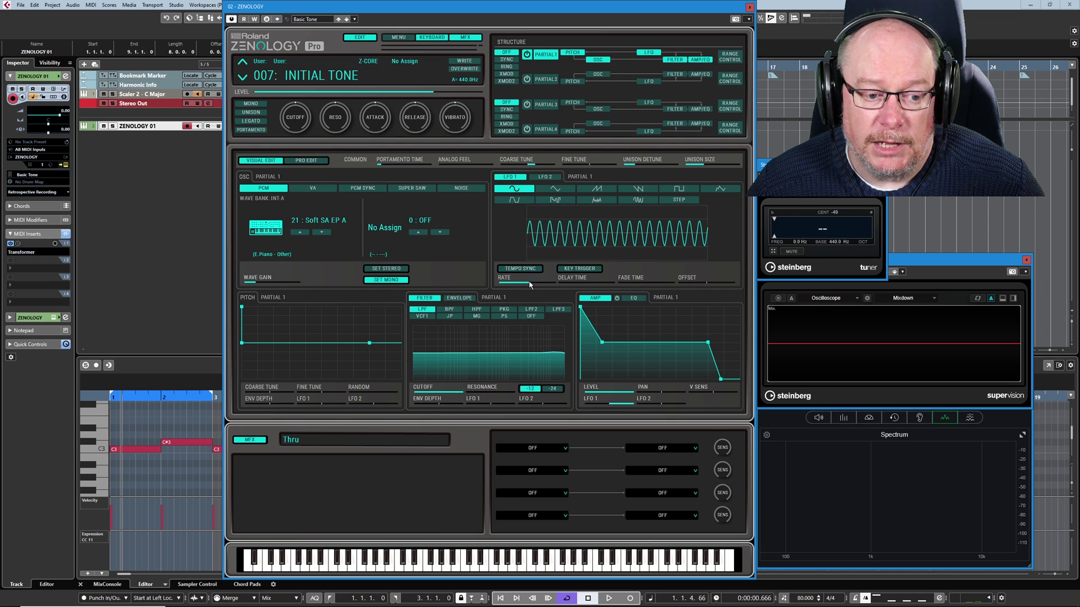
pyautogui.moveTo(532, 284)
pyautogui.mouseDown()
pyautogui.moveTo(567, 281)
pyautogui.moveTo(525, 282)
pyautogui.mouseUp()
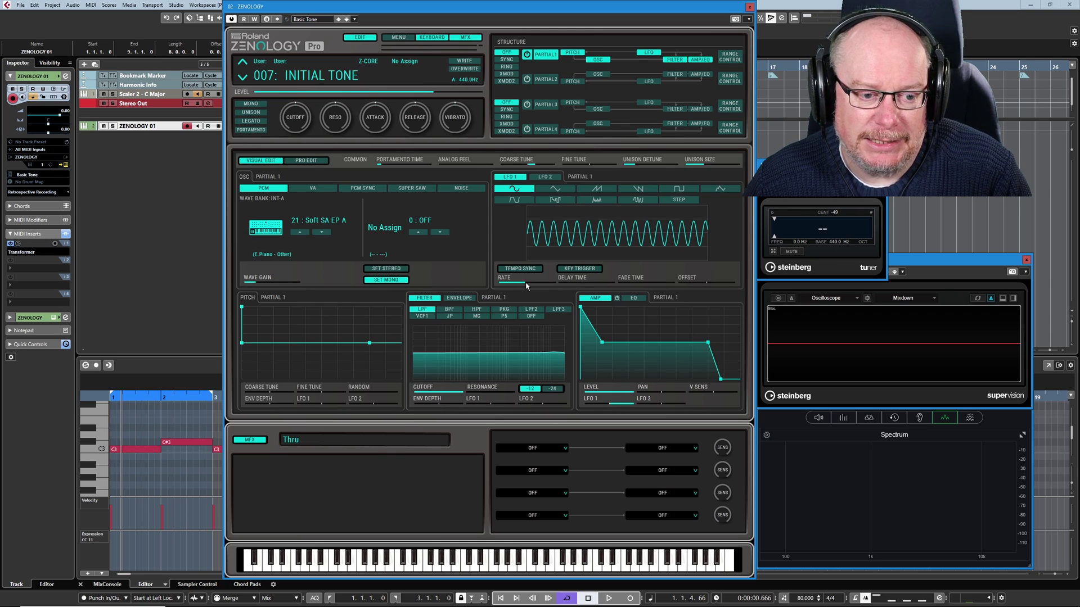
pyautogui.moveTo(527, 284); pyautogui.dragTo(528, 280)
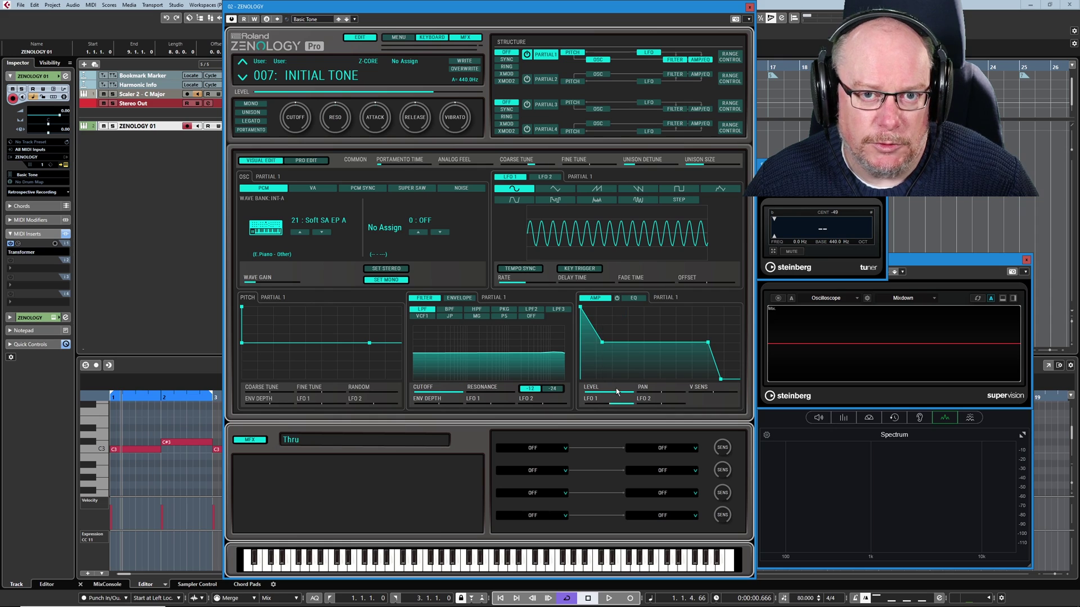
pyautogui.click(613, 407)
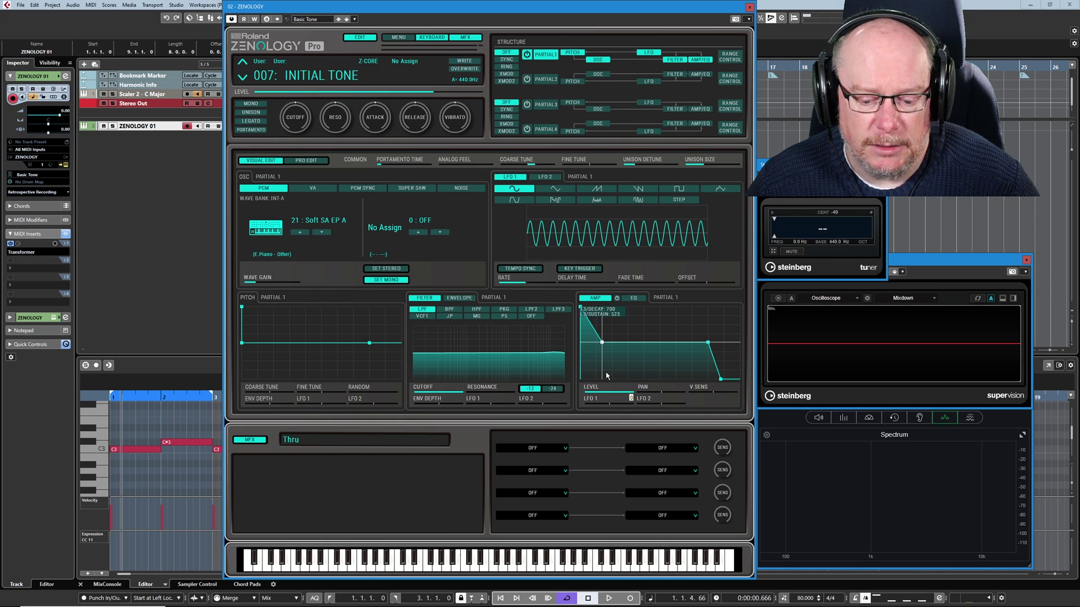
# - Enable partial 1's EQ and shape it with a low-band cut, a mid boost of 9.7 dB near 588 Hz, and a nearly flat high band
pyautogui.click(635, 298)
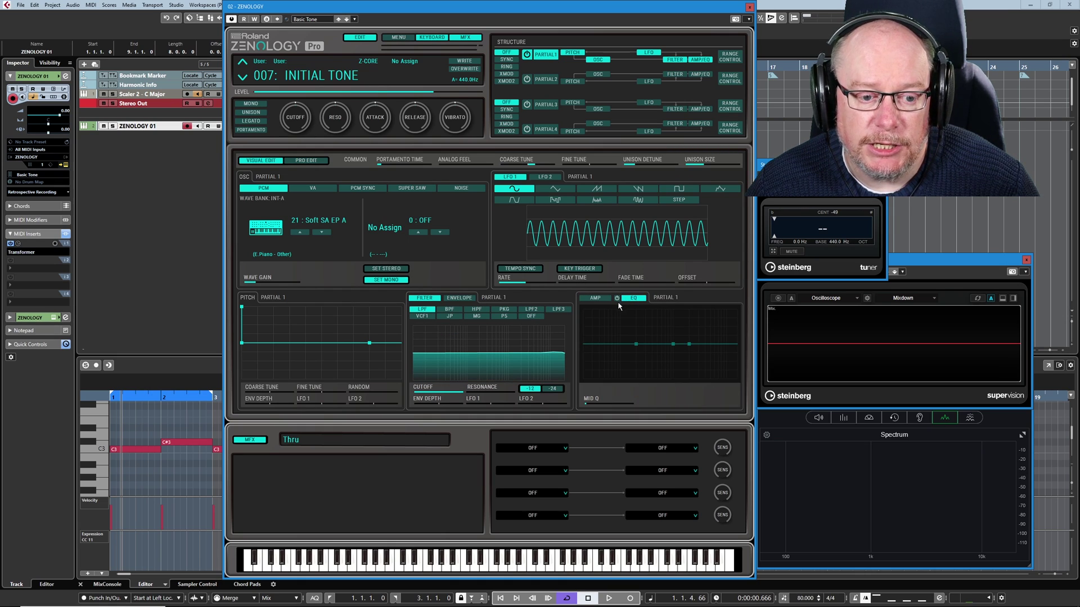
pyautogui.click(617, 299)
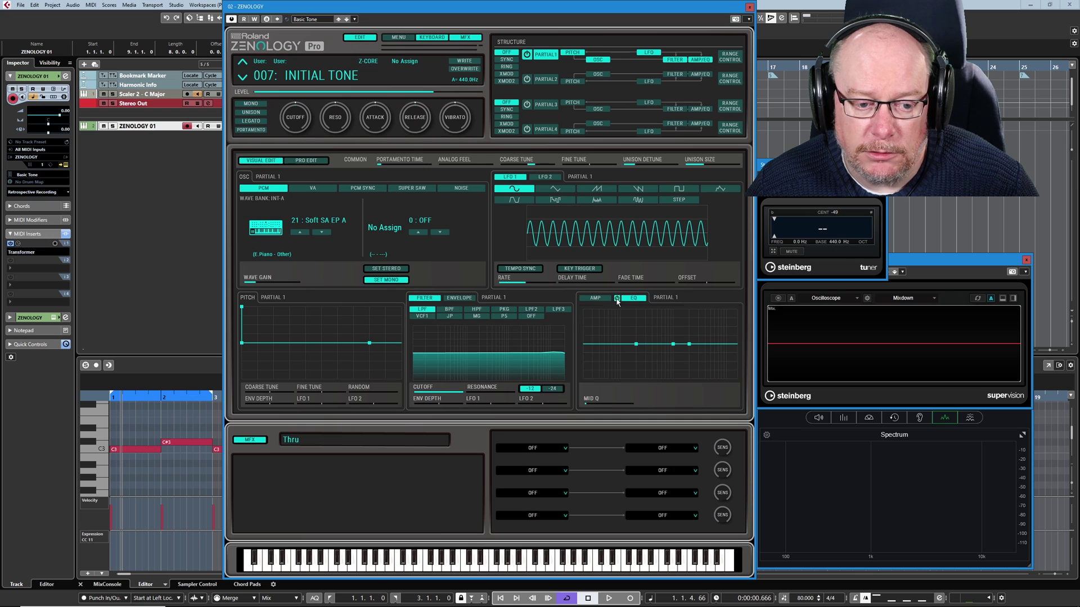
pyautogui.moveTo(636, 345)
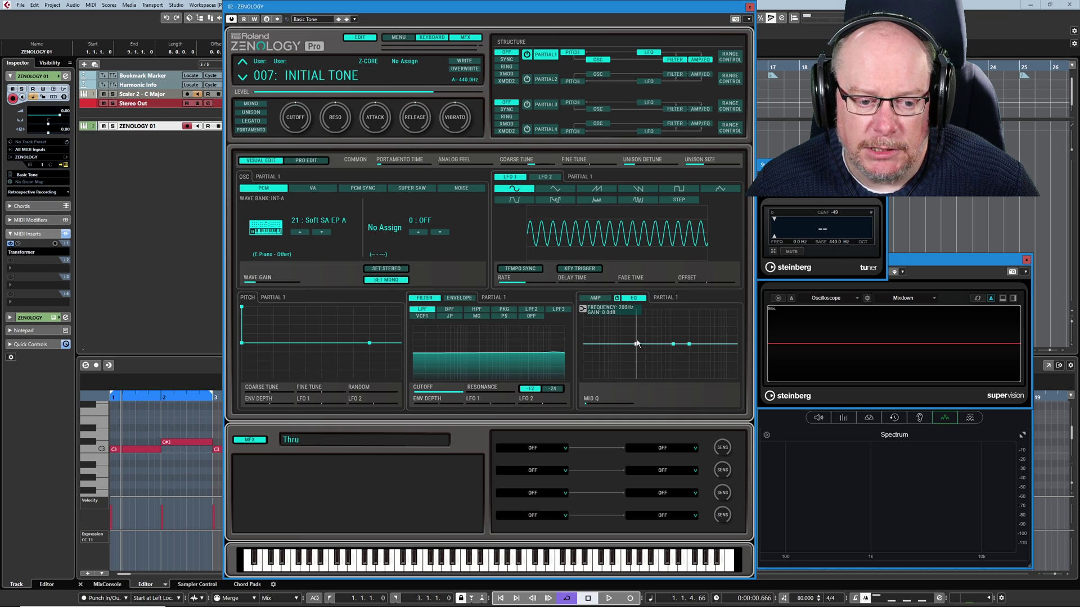
pyautogui.moveTo(636, 345); pyautogui.dragTo(712, 336)
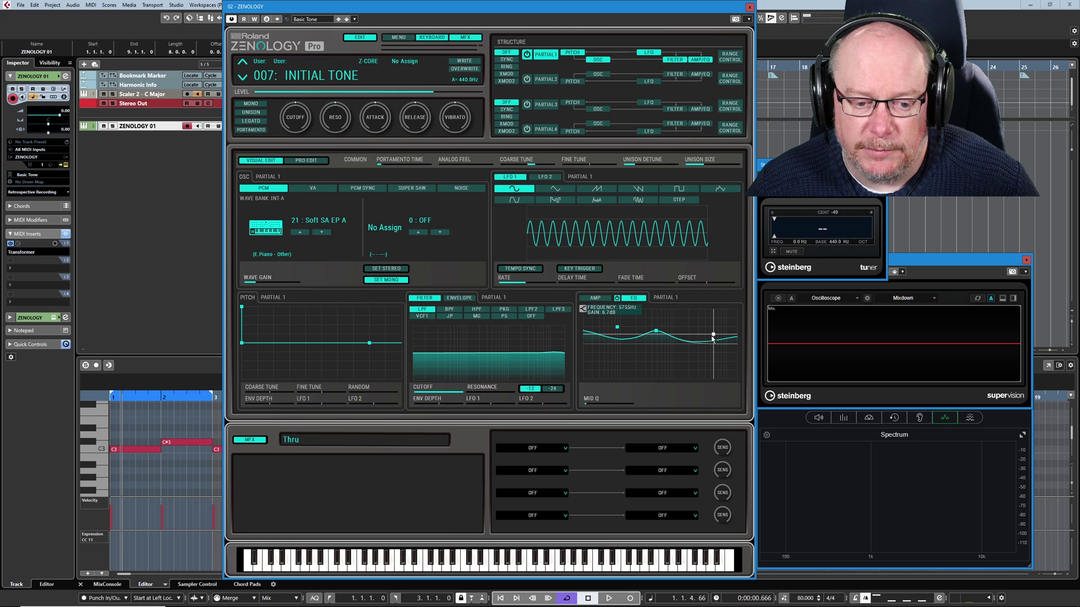
pyautogui.moveTo(617, 328); pyautogui.dragTo(611, 352)
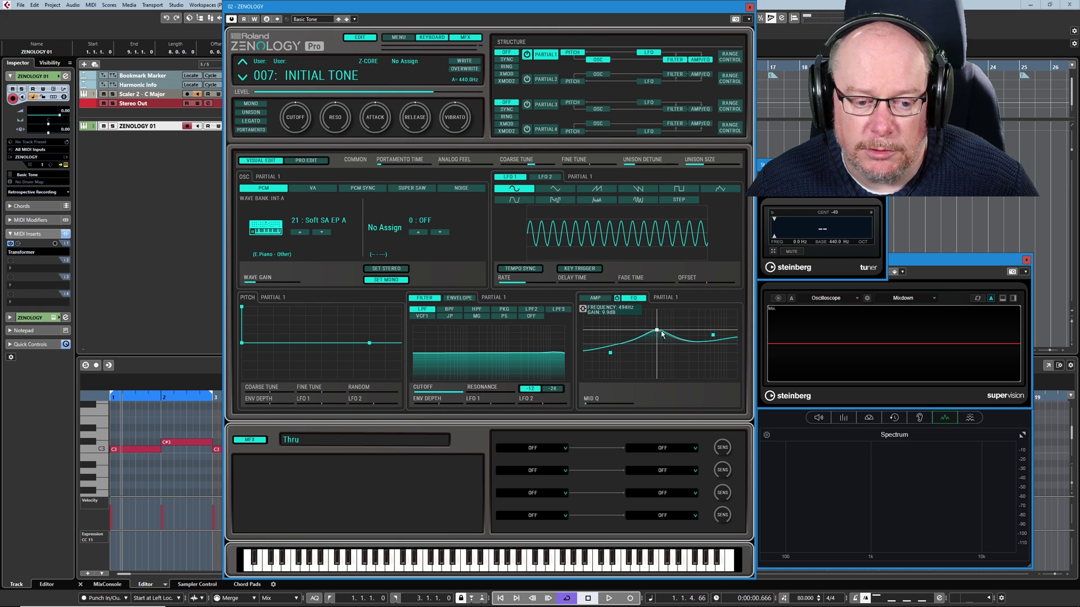
pyautogui.moveTo(713, 335); pyautogui.dragTo(663, 332)
pyautogui.click(657, 331)
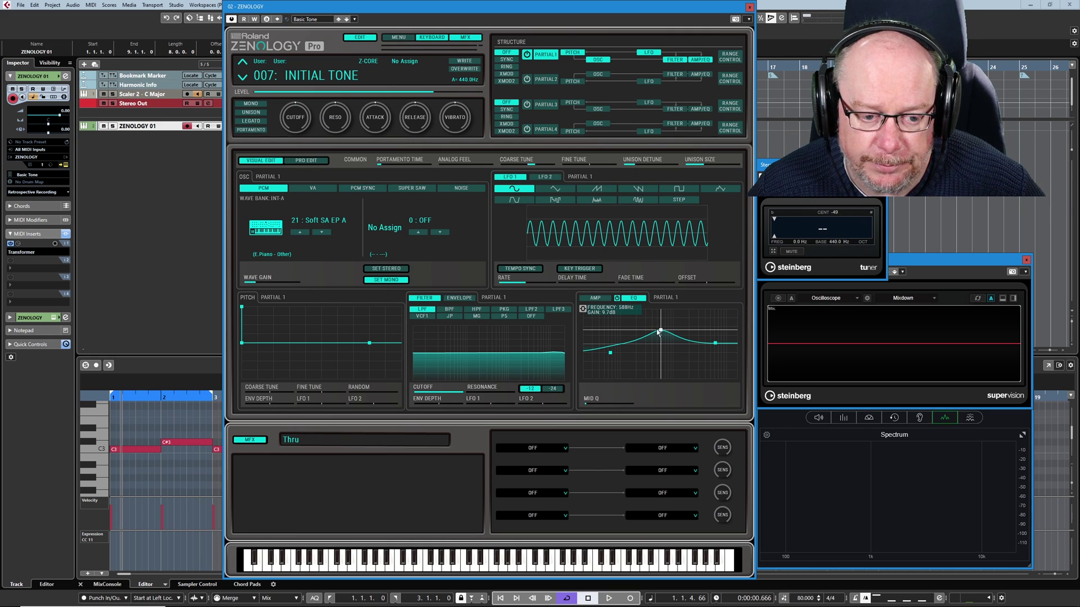
# - Narrow the EQ's mid band with a higher Mid Q, and shift its peak to a higher frequency and gain
pyautogui.moveTo(590, 403); pyautogui.dragTo(614, 403)
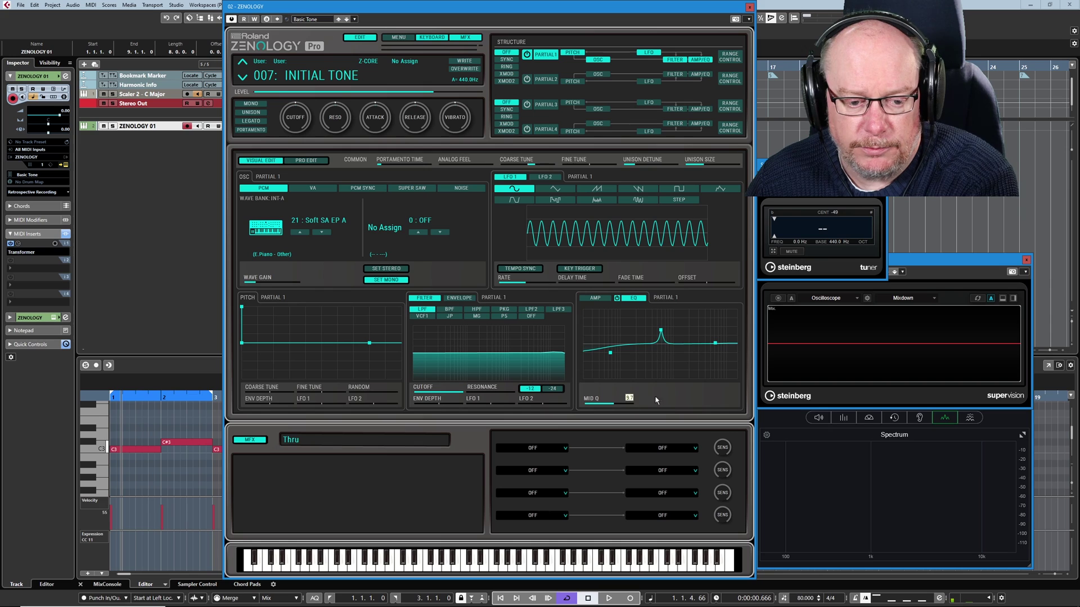
pyautogui.moveTo(661, 333)
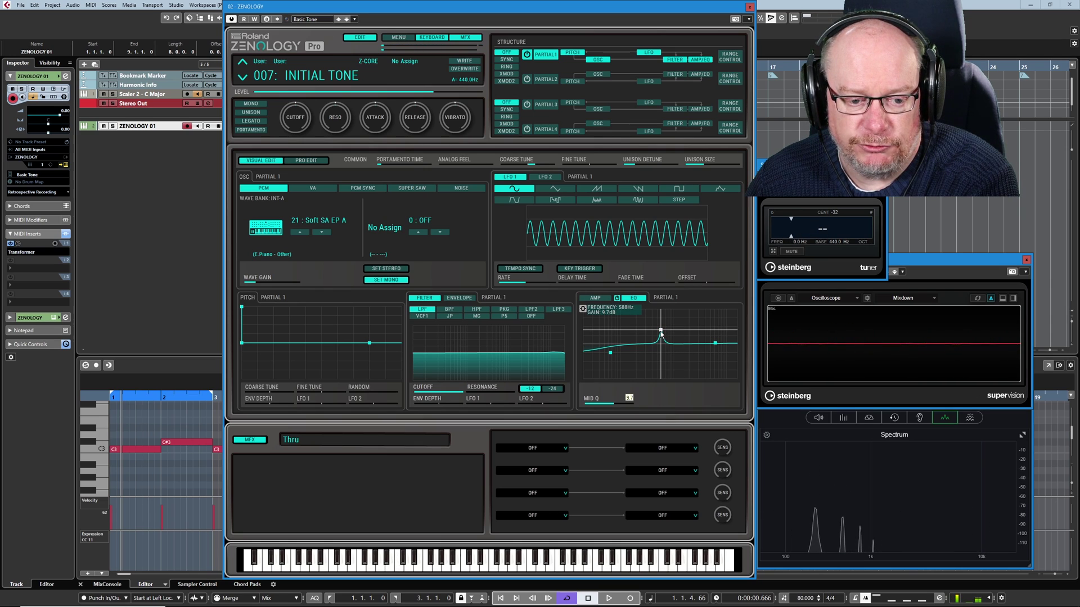
pyautogui.moveTo(661, 332)
pyautogui.mouseDown()
pyautogui.moveTo(661, 317)
pyautogui.moveTo(692, 308)
pyautogui.moveTo(659, 334)
pyautogui.moveTo(678, 319)
pyautogui.mouseUp()
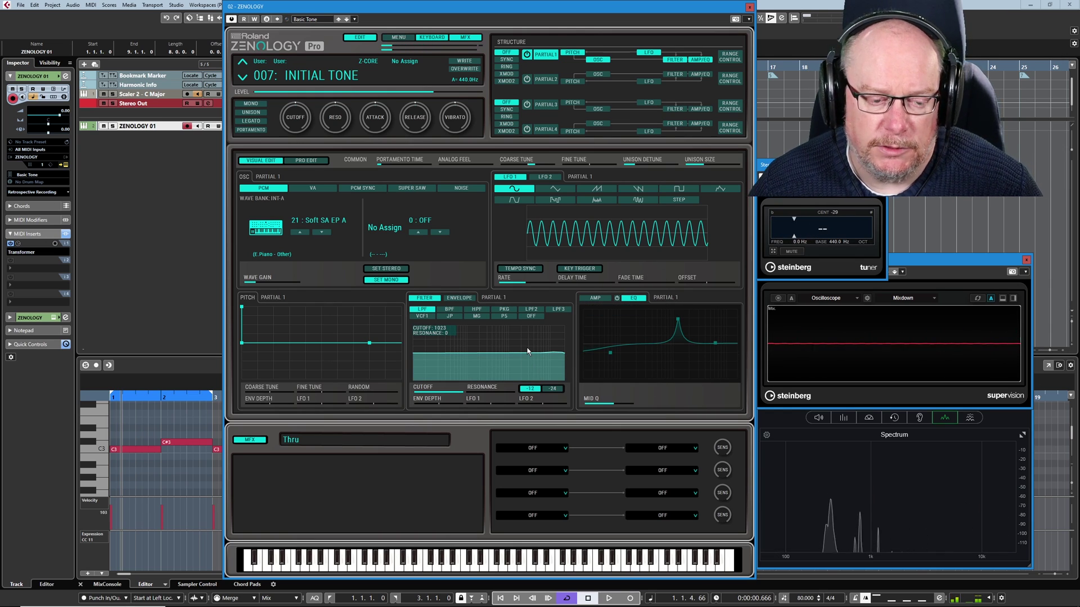
# - Return from the EQ to partial 1's amp envelope and open the amp parameters in the Pro Edit view
pyautogui.click(595, 298)
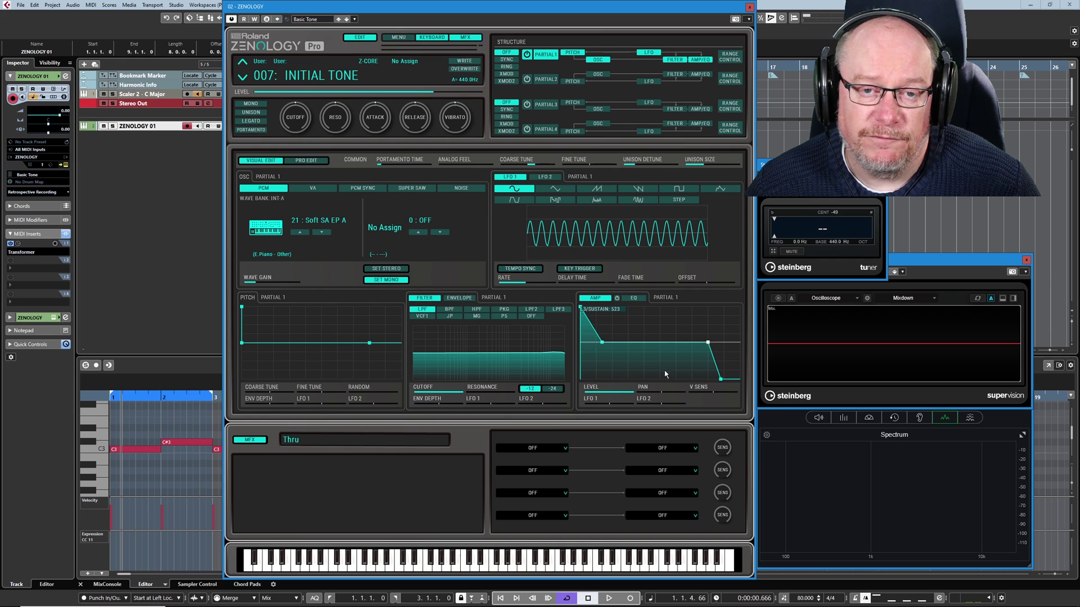
pyautogui.click(309, 160)
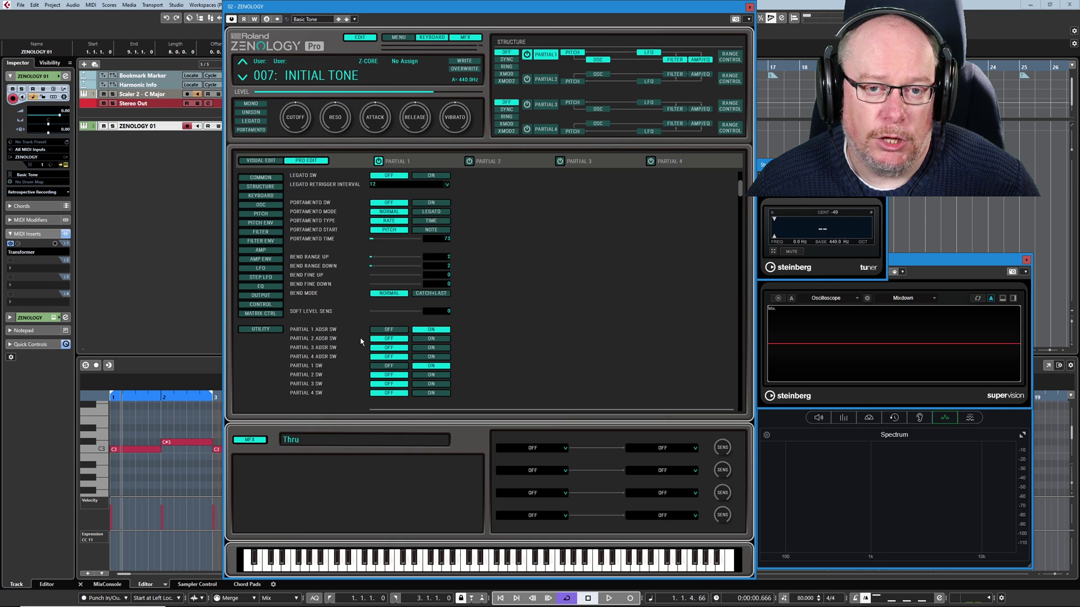
pyautogui.click(262, 251)
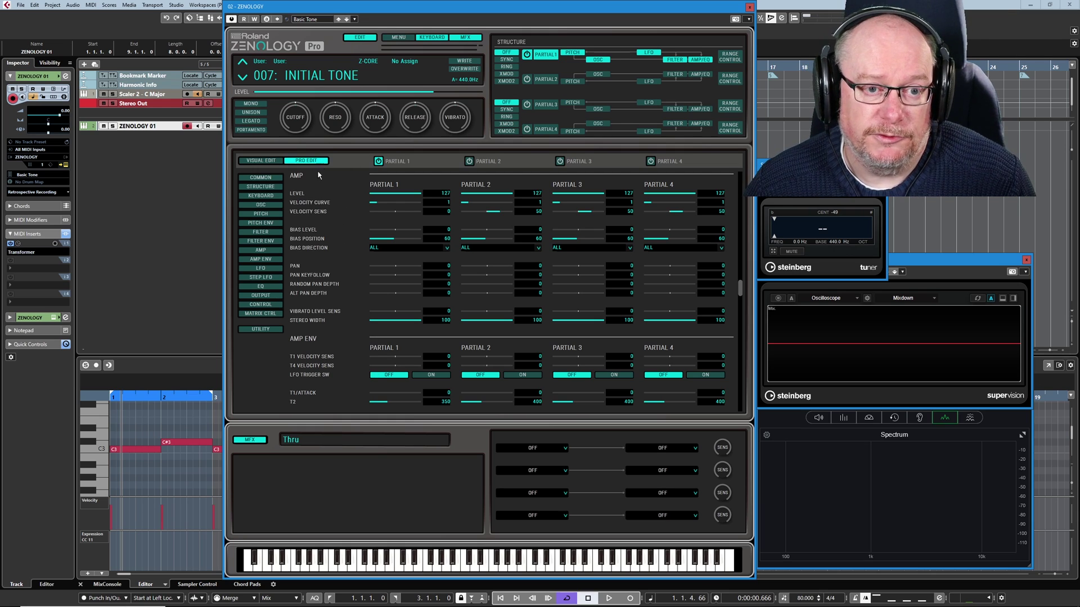
# - Try partial 1's amp level at 58 in Pro Edit and at 74 in the visual editor, and reset it to 127 in Pro Edit
pyautogui.moveTo(419, 194); pyautogui.dragTo(401, 200)
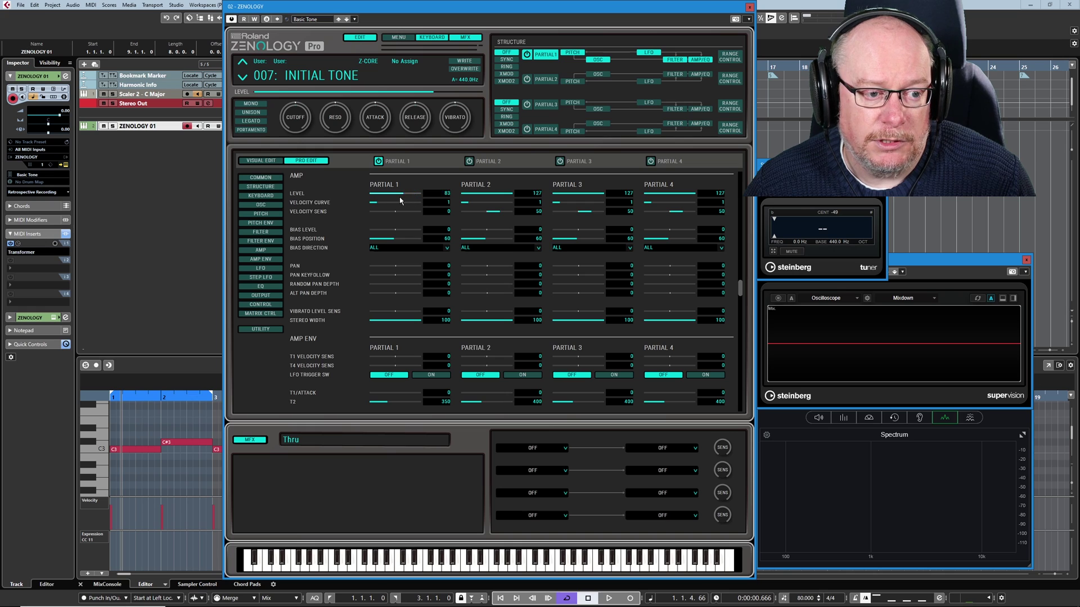
pyautogui.click(393, 197)
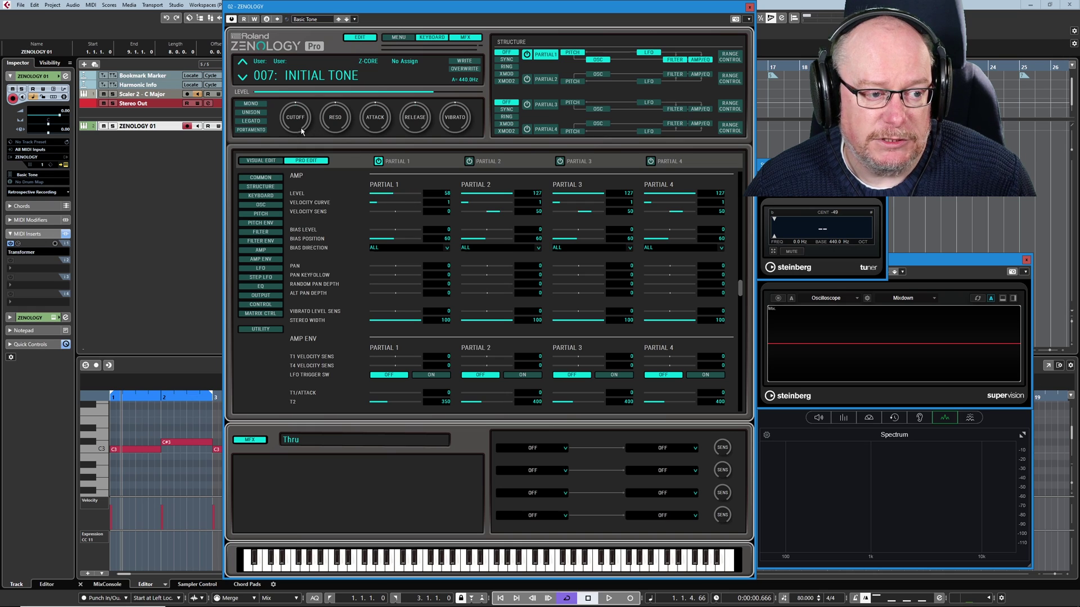
pyautogui.click(269, 162)
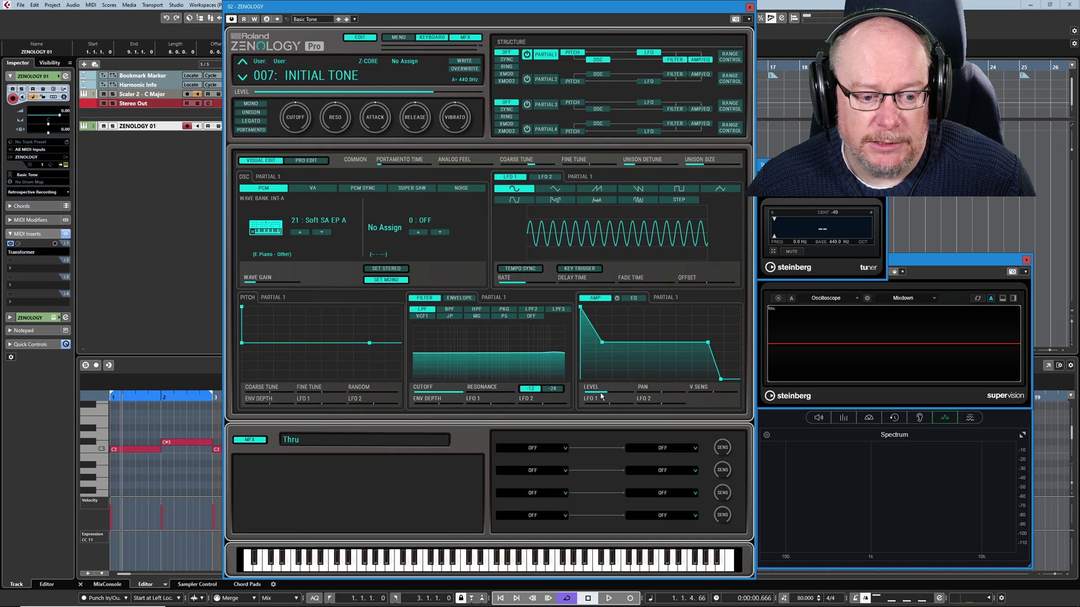
pyautogui.moveTo(606, 393); pyautogui.dragTo(614, 397)
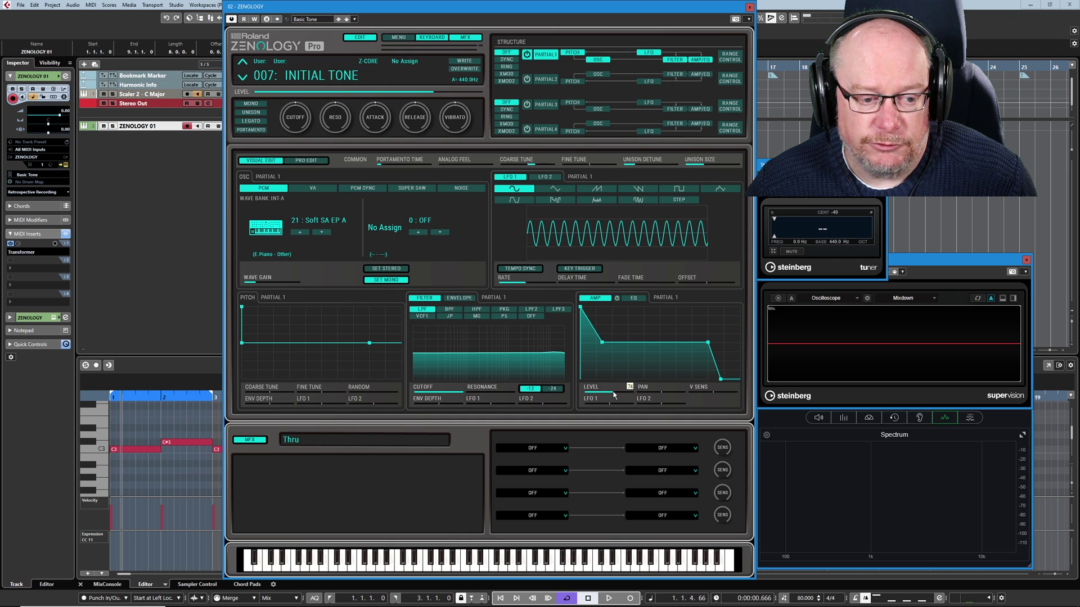
pyautogui.click(308, 161)
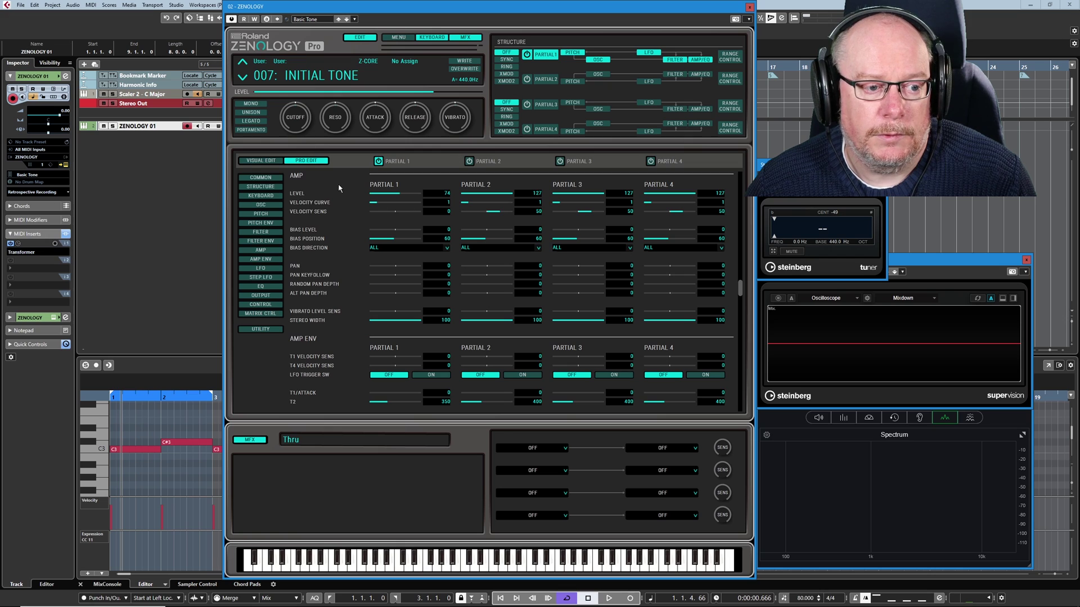
pyautogui.doubleClick(446, 194)
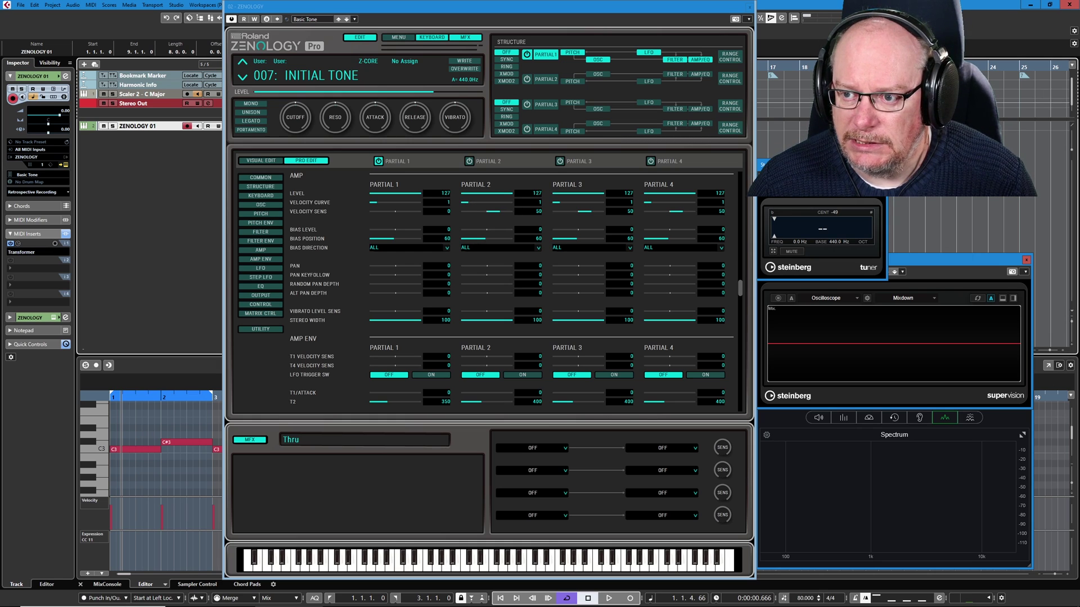
# - Switch to the Zenology manual in Acrobat Reader, examine the Pro Edit AMP level and velocity curve descriptions, and return to the synth
pyautogui.hotkey('alt', 'Tab')
pyautogui.moveTo(410, 66); pyautogui.dragTo(388, 62)
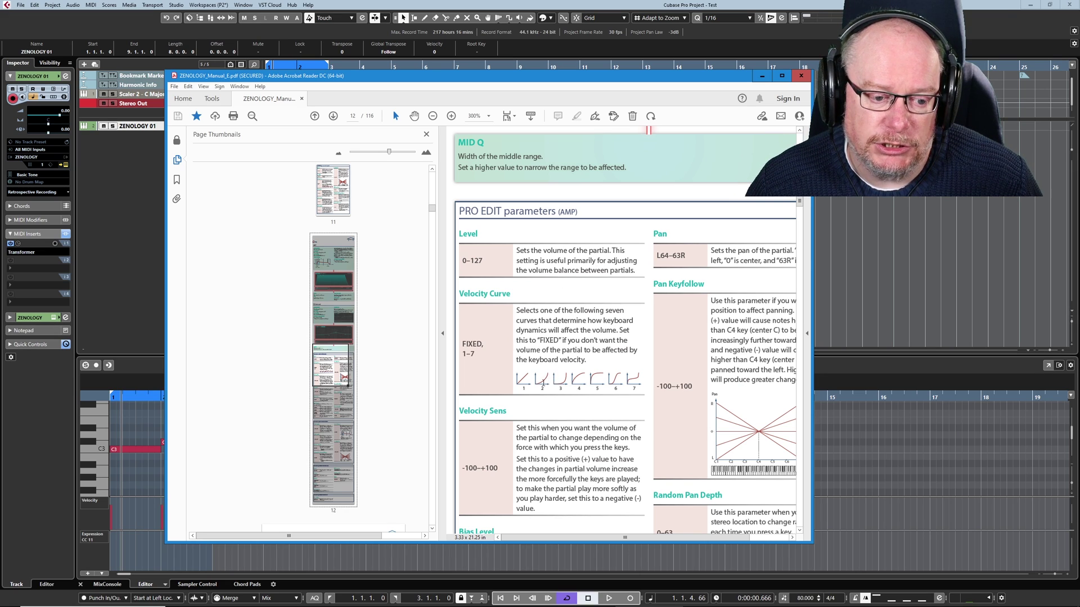
pyautogui.press('super+Down')
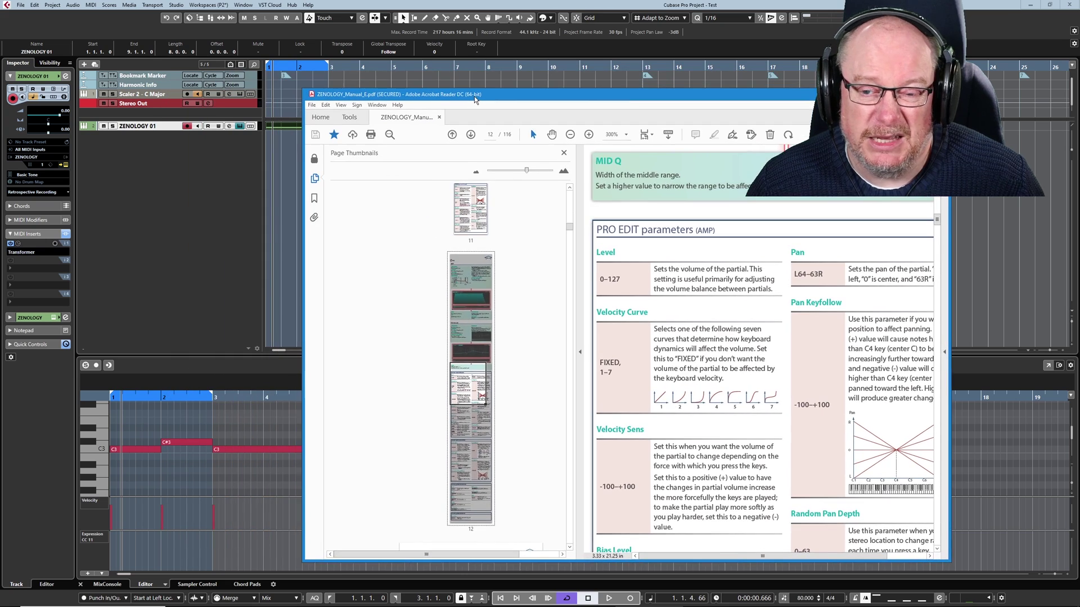
pyautogui.click(167, 263)
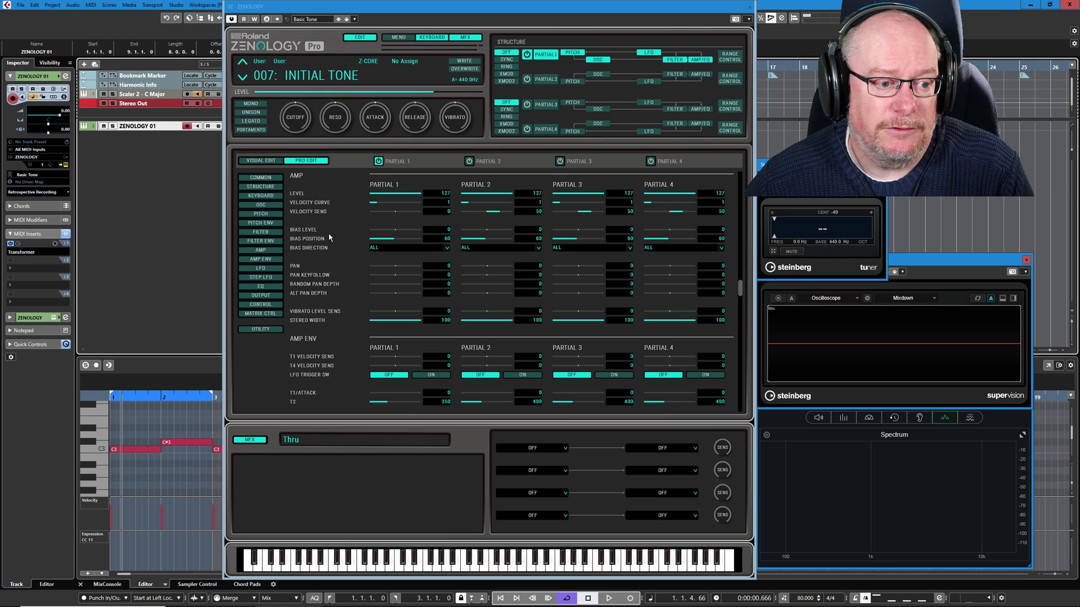
# - Raise partial 1's amp bias level to 84 with bias position 60, and review the bias direction options while keeping ALL
pyautogui.moveTo(401, 235); pyautogui.dragTo(417, 234)
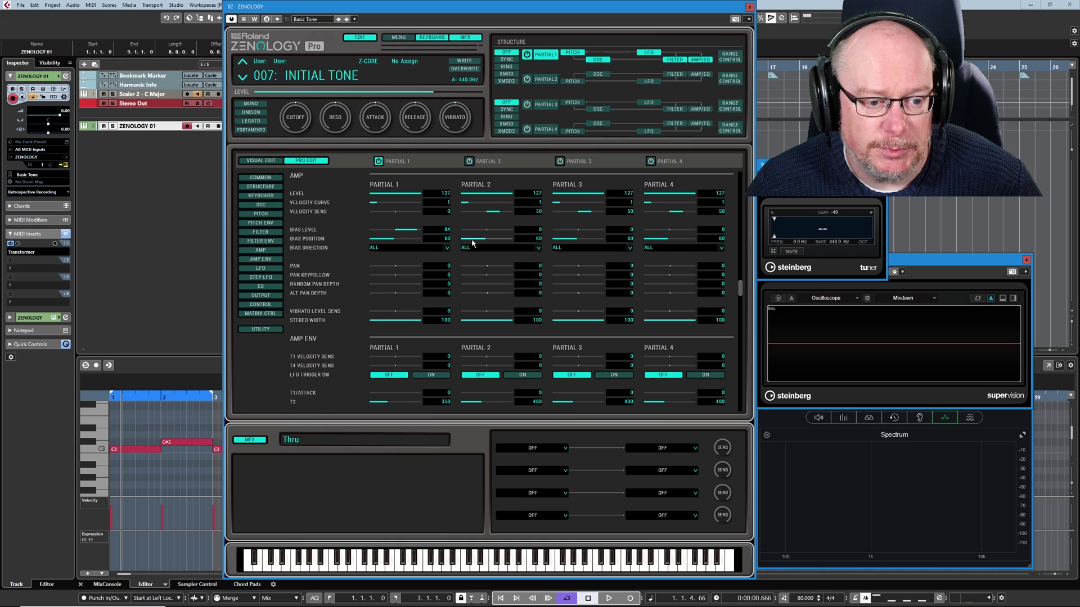
pyautogui.moveTo(394, 239)
pyautogui.mouseDown()
pyautogui.moveTo(412, 243)
pyautogui.moveTo(394, 240)
pyautogui.mouseUp()
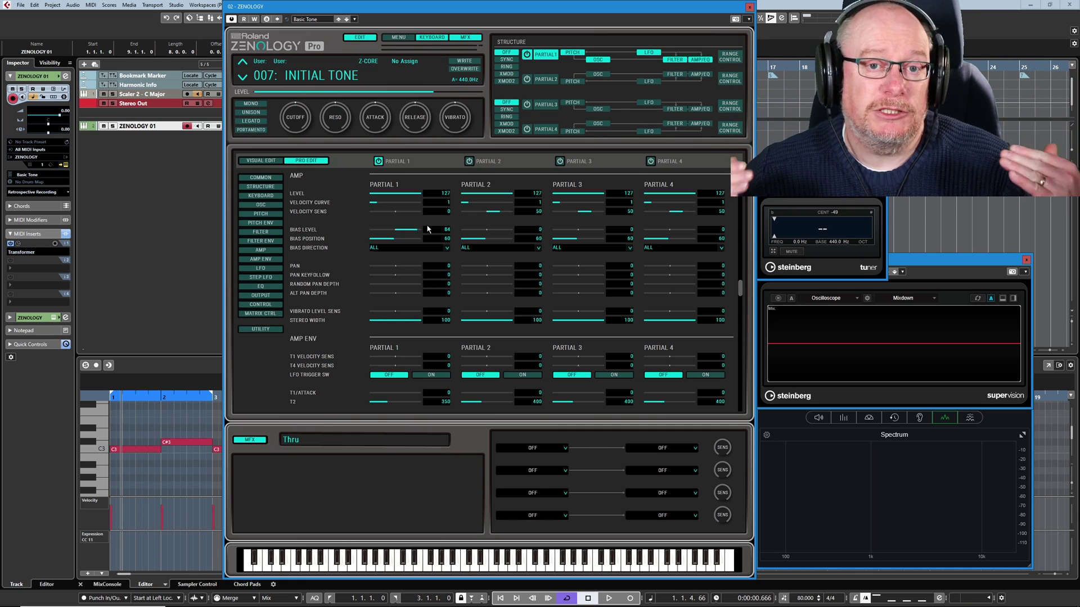
pyautogui.click(373, 248)
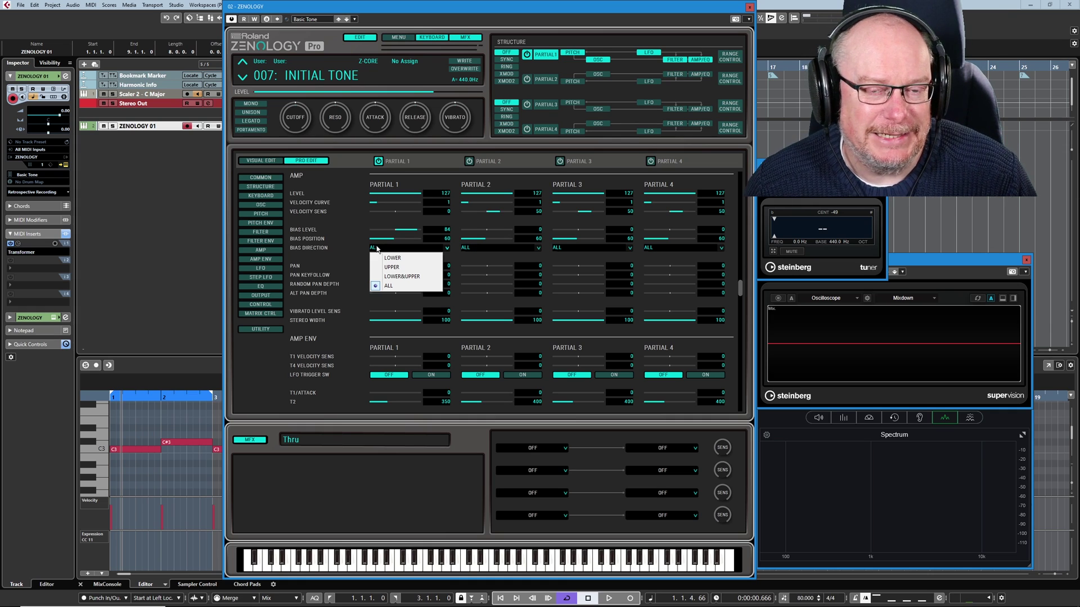
pyautogui.click(209, 311)
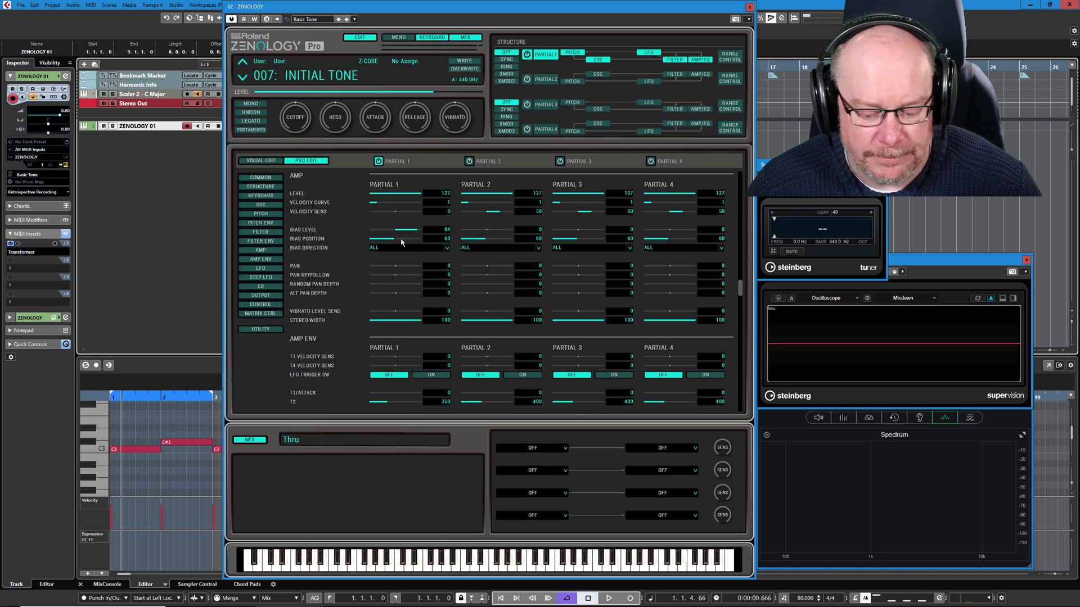
# - Try partial 1's pan at -64 and 63, and reset both its bias level and pan to 0
pyautogui.moveTo(396, 267); pyautogui.dragTo(360, 267)
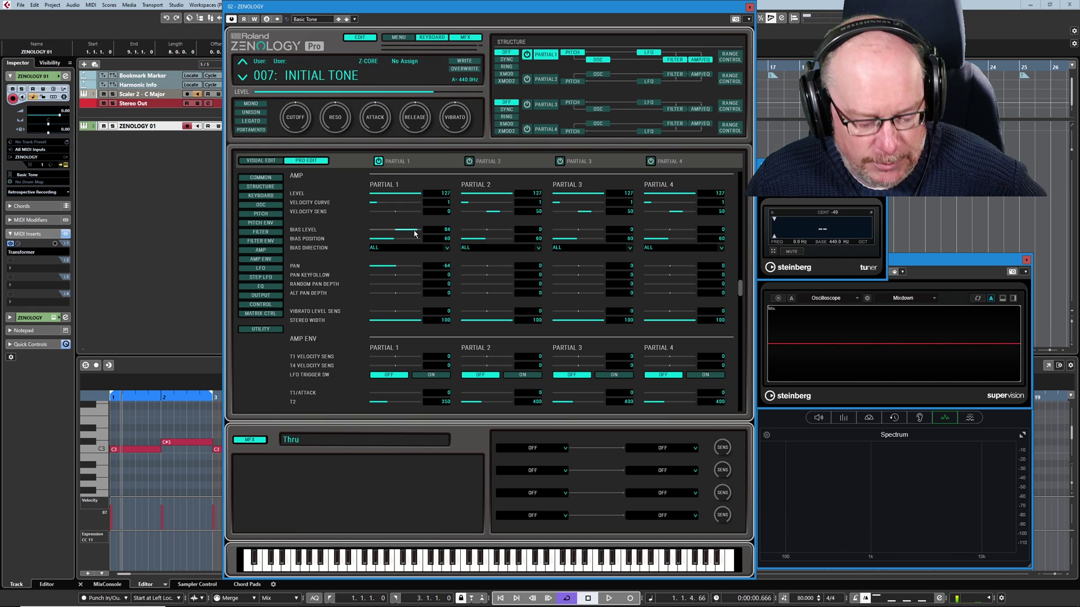
pyautogui.scroll(-5, 414, 230)
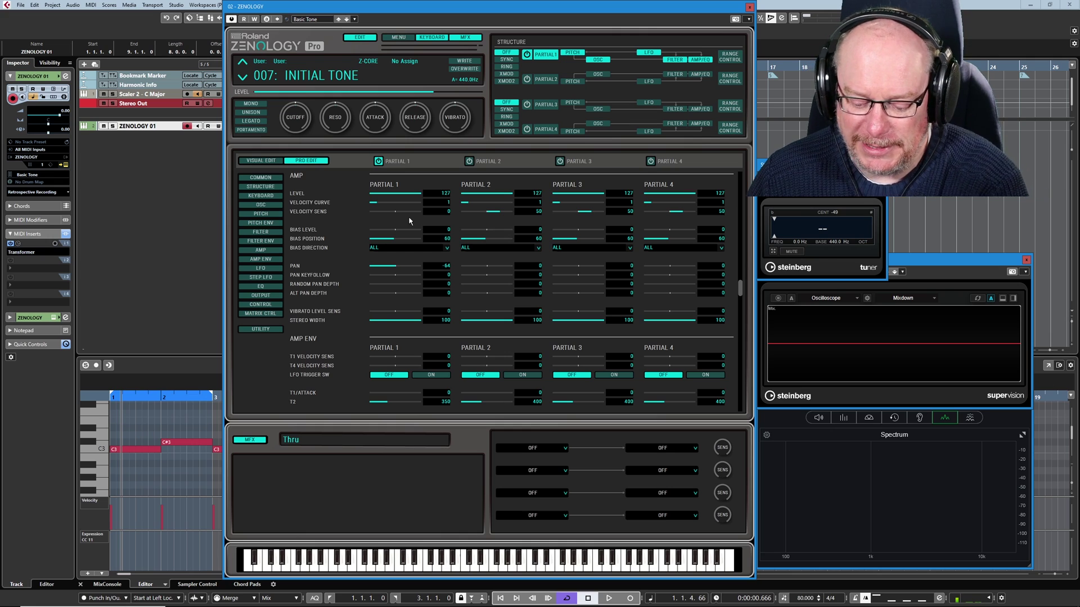
pyautogui.moveTo(381, 261); pyautogui.dragTo(506, 264)
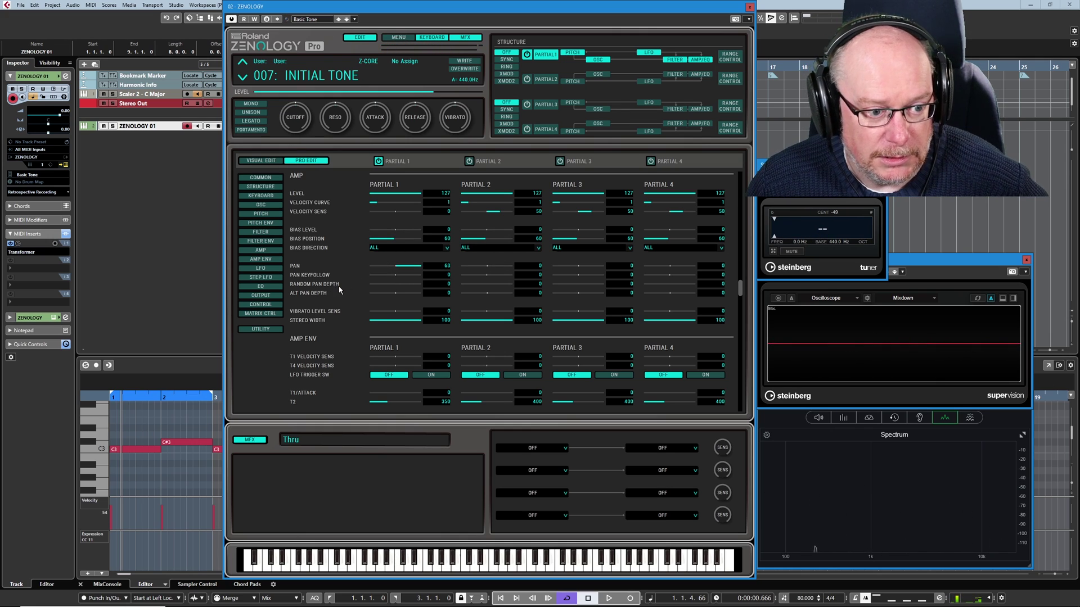
pyautogui.keyDown('ctrl'); pyautogui.click(412, 266); pyautogui.keyUp('ctrl')
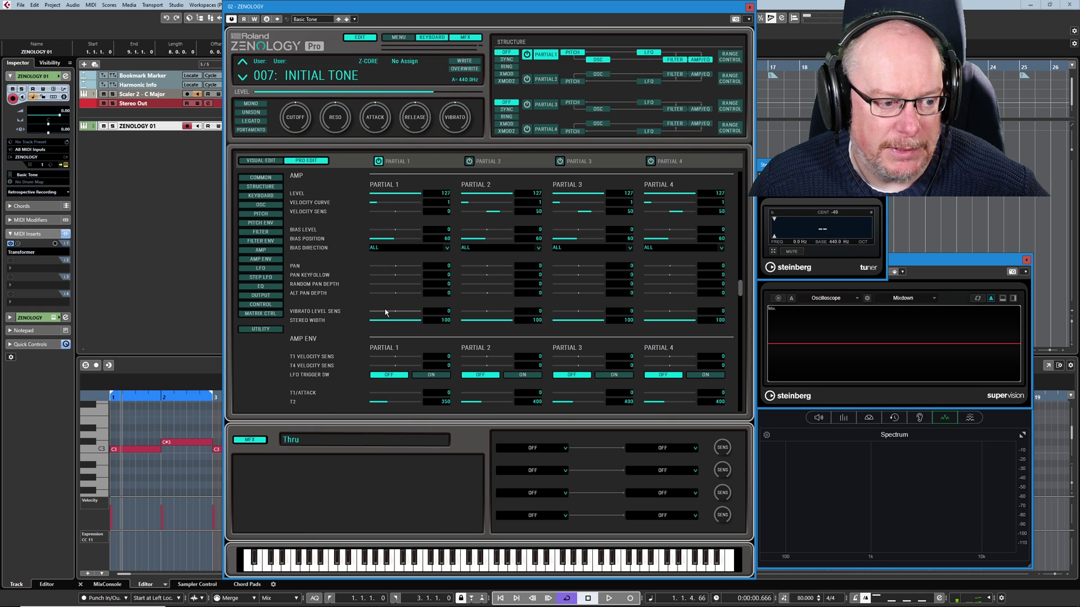
# - Try partial 1's pan keyfollow, random pan depth at 63, 12 and 16, and alt pan depth at 42, resetting each to 0
pyautogui.moveTo(398, 277); pyautogui.dragTo(455, 274)
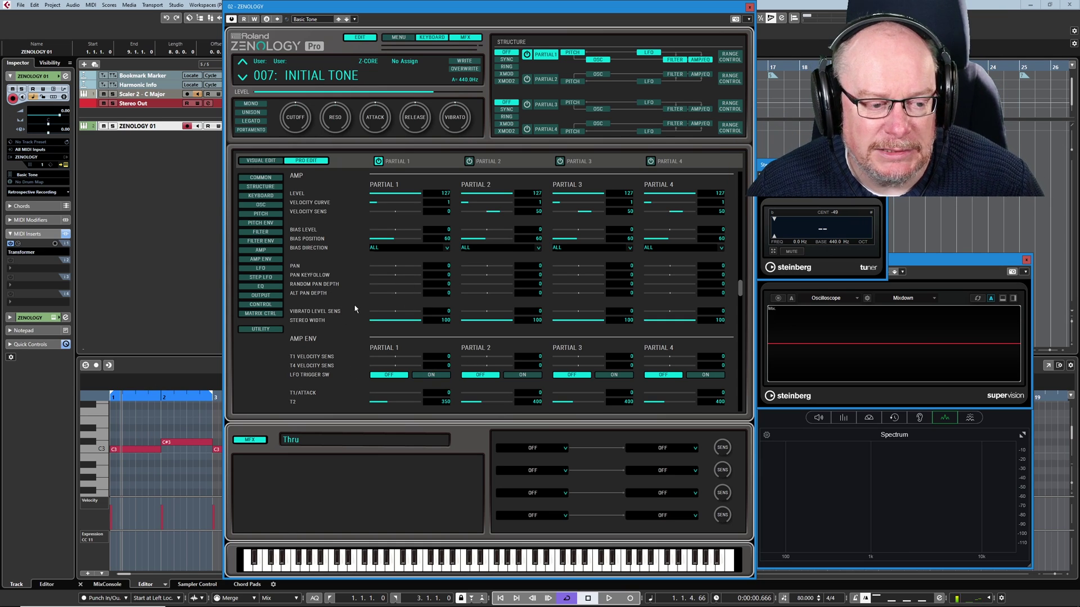
pyautogui.moveTo(403, 285); pyautogui.dragTo(450, 286)
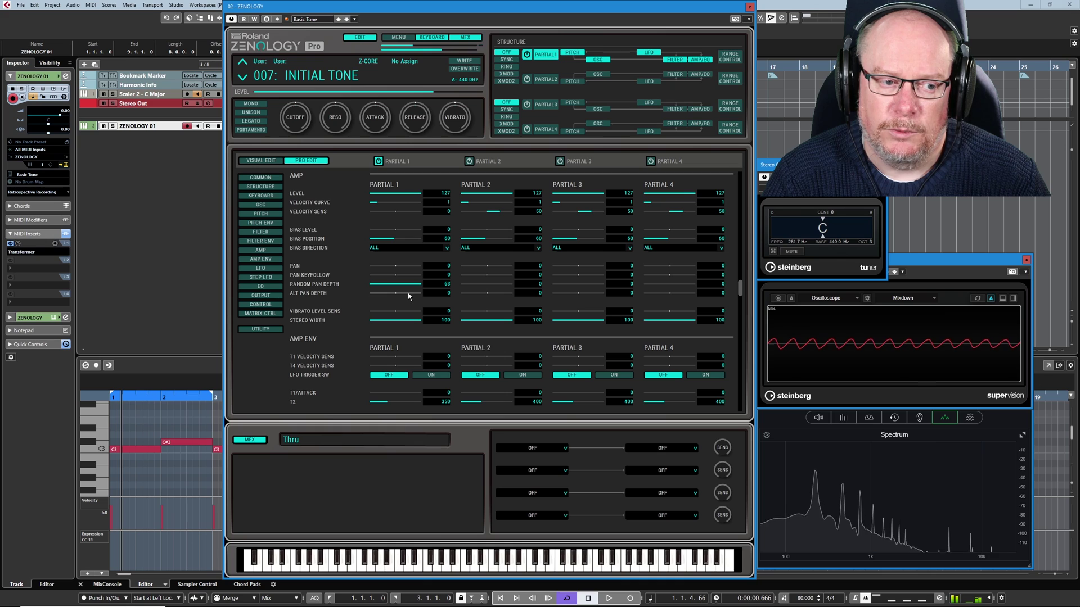
pyautogui.moveTo(421, 279); pyautogui.dragTo(380, 295)
pyautogui.rightClick(381, 295)
pyautogui.click(379, 286)
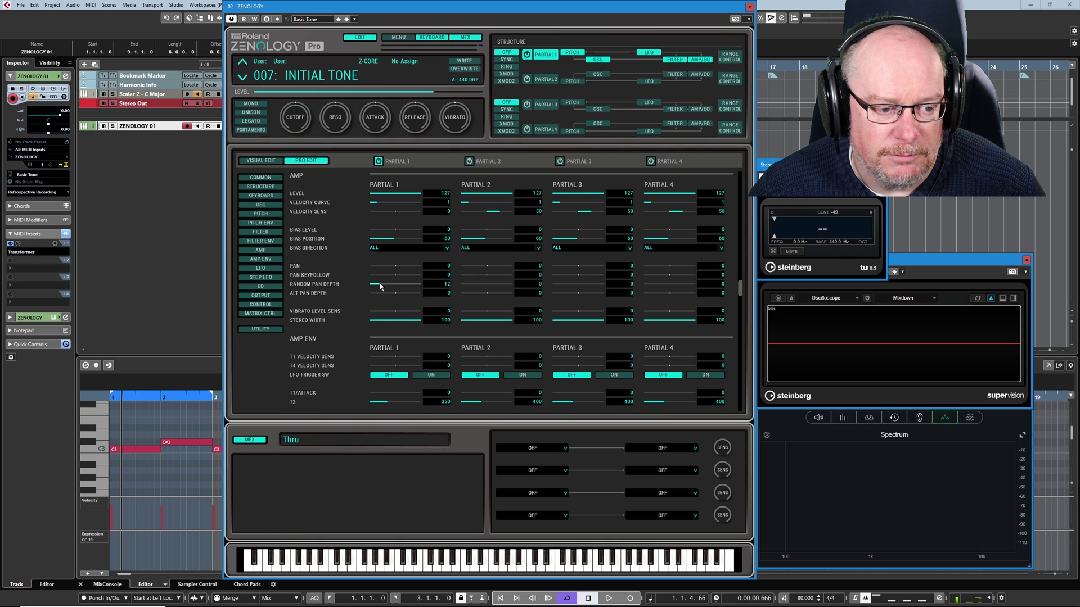
pyautogui.click(383, 286)
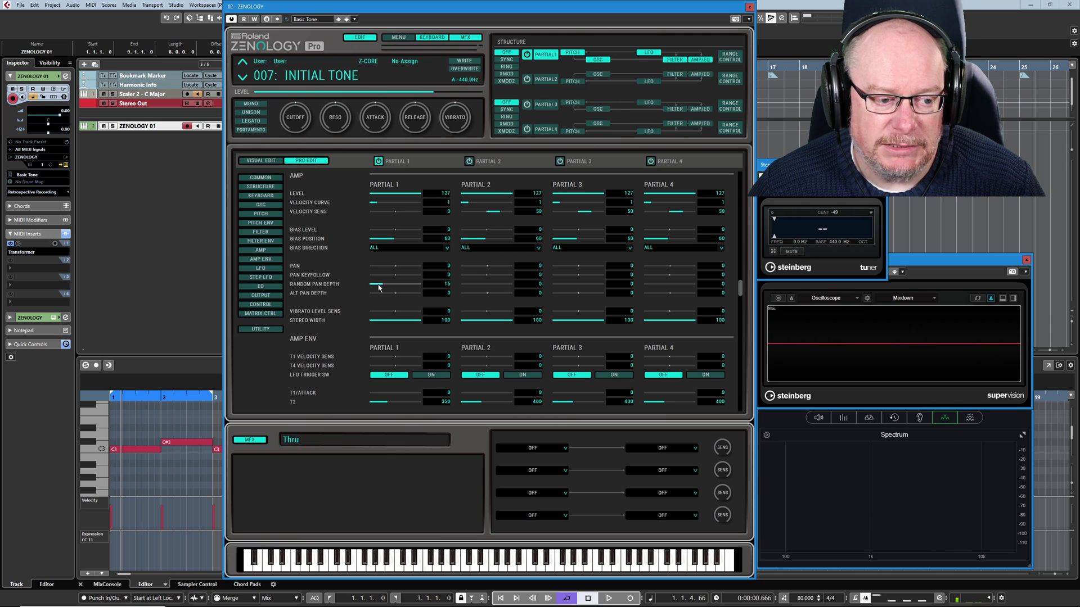
pyautogui.moveTo(382, 284); pyautogui.dragTo(413, 296)
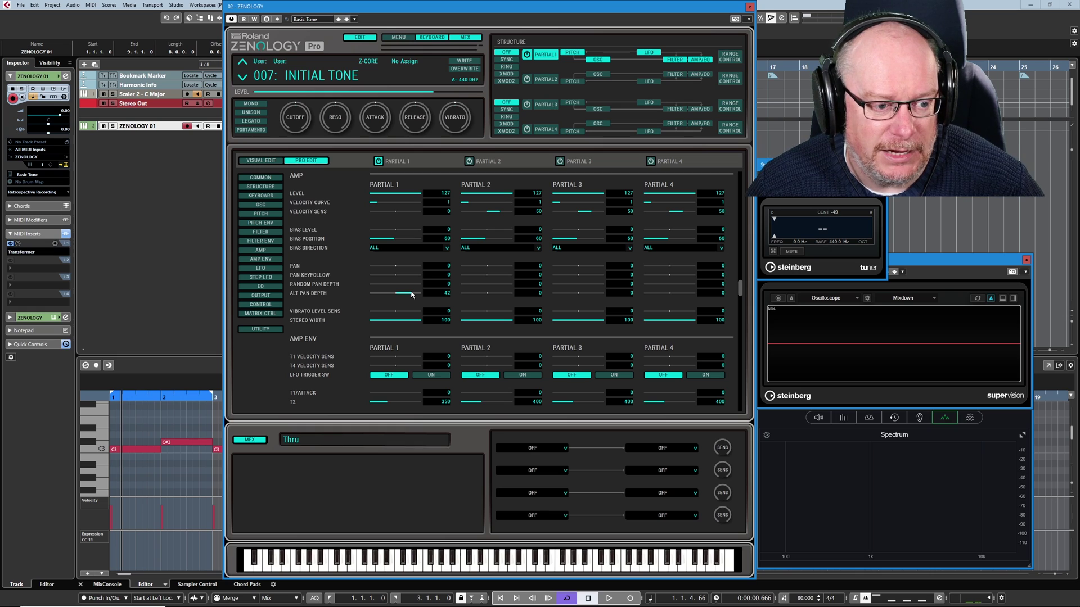
pyautogui.keyDown('ctrl'); pyautogui.click(404, 294); pyautogui.keyUp('ctrl')
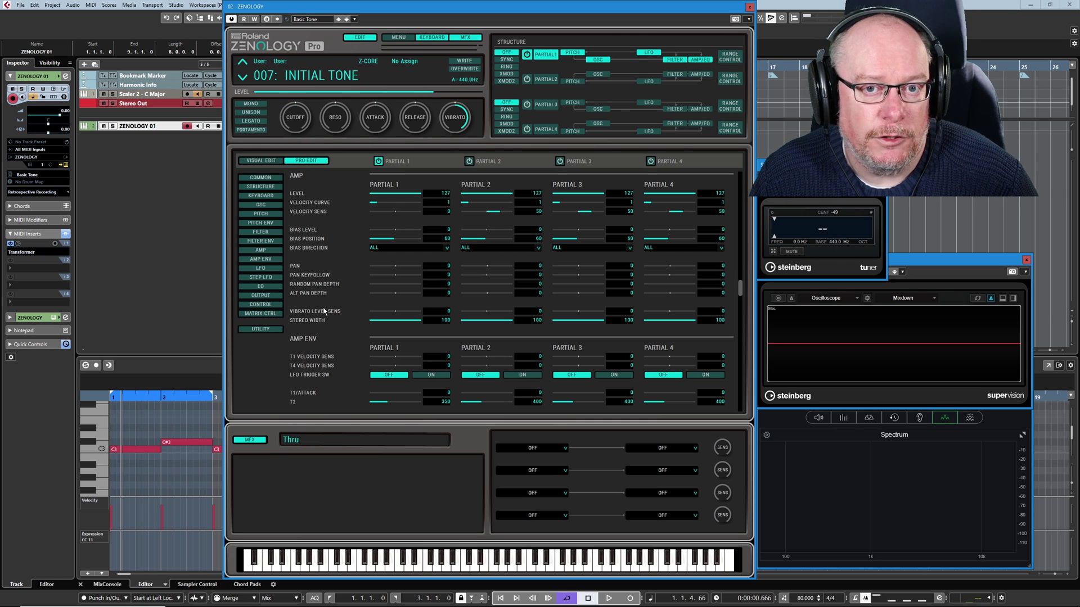
# - Try partial 1's vibrato level sens at 100, and reset it and the vibrato knob
pyautogui.moveTo(405, 312); pyautogui.dragTo(448, 313)
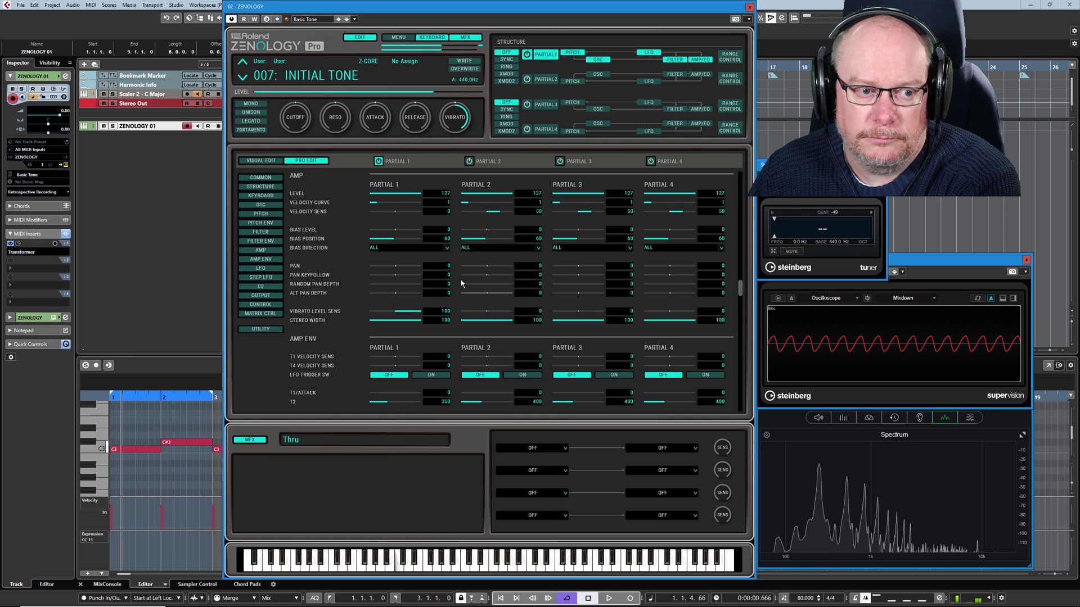
pyautogui.keyDown('ctrl'); pyautogui.click(419, 312); pyautogui.keyUp('ctrl')
pyautogui.keyDown('ctrl'); pyautogui.click(460, 118); pyautogui.keyUp('ctrl')
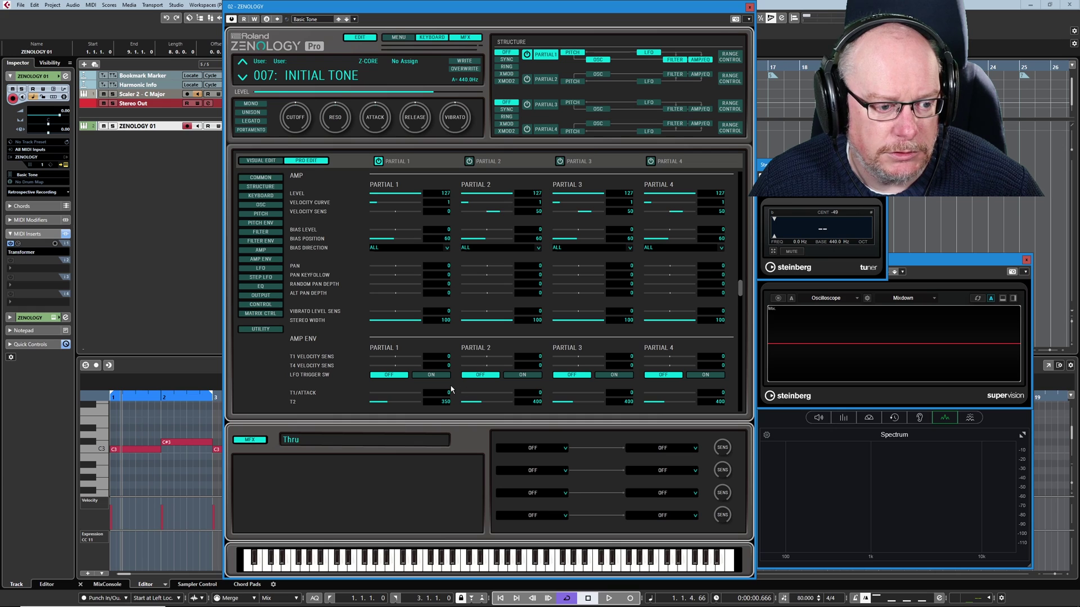
# - Assign the wave 33 : Celesta to partial 1's empty second PCM slot from the Wave Browser
pyautogui.click(260, 162)
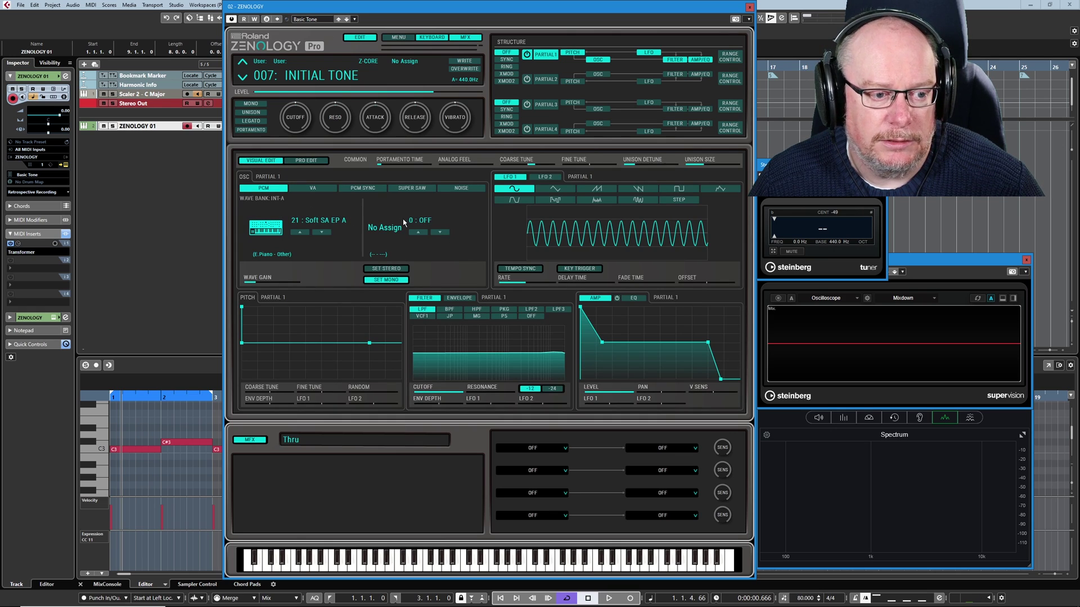
pyautogui.click(412, 224)
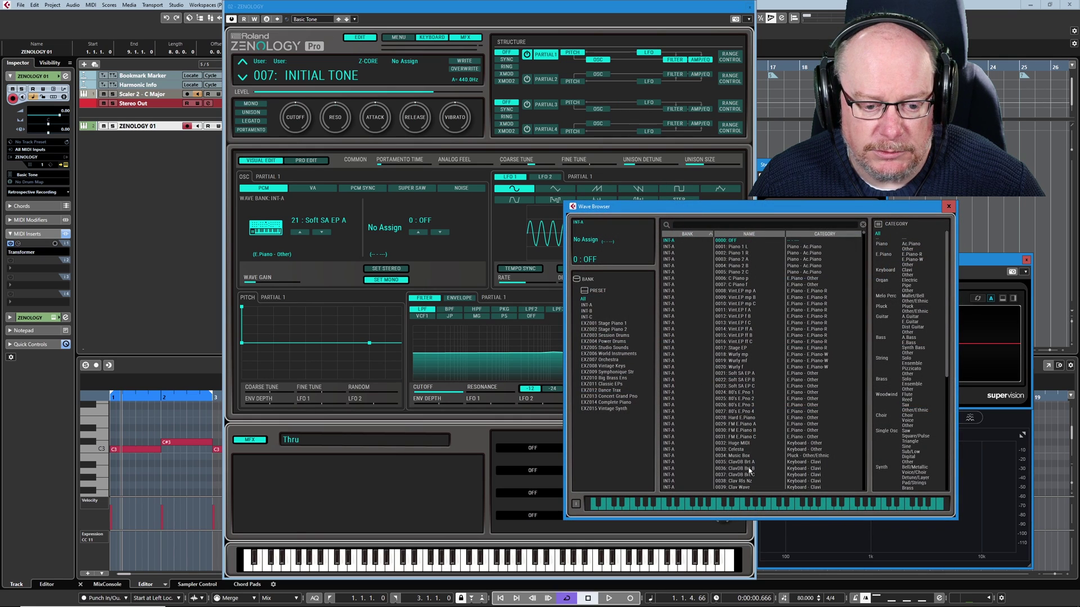
pyautogui.click(732, 449)
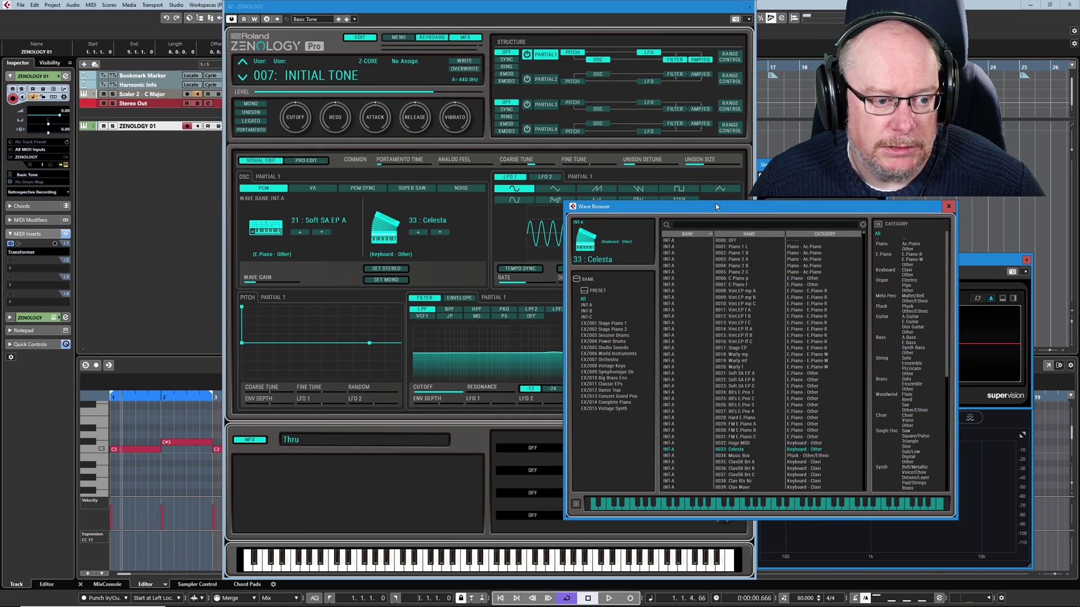
pyautogui.click(949, 207)
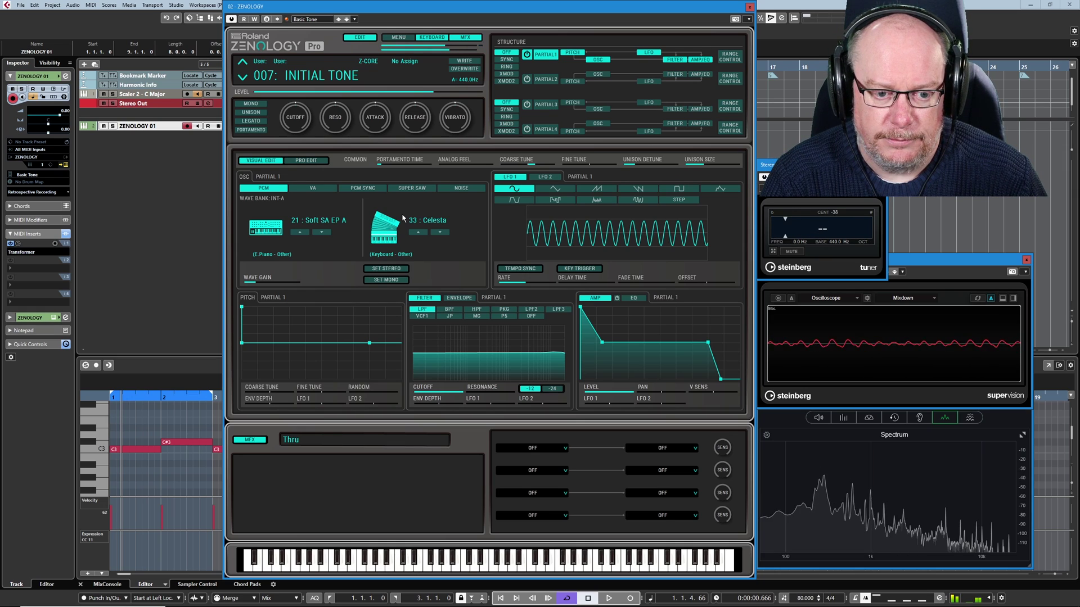
# - Pan the ZENOLOGY 01 channel right and left in the MixConsole, and set partial 1's stereo width to 0 in Pro Edit
pyautogui.click(306, 161)
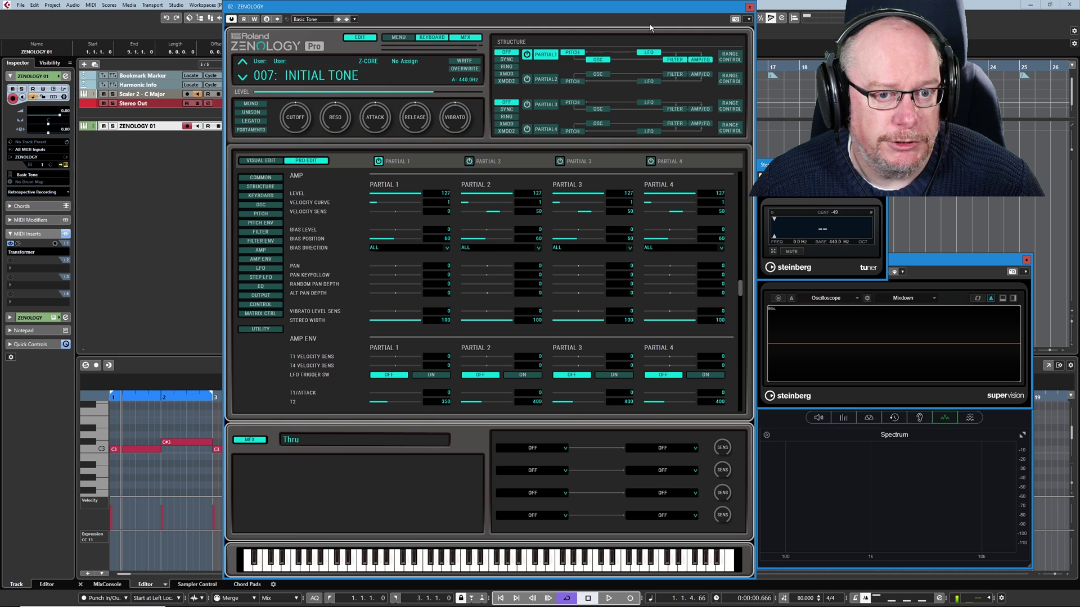
pyautogui.moveTo(620, 10); pyautogui.dragTo(801, 5)
pyautogui.hotkey('alt', 'F3')
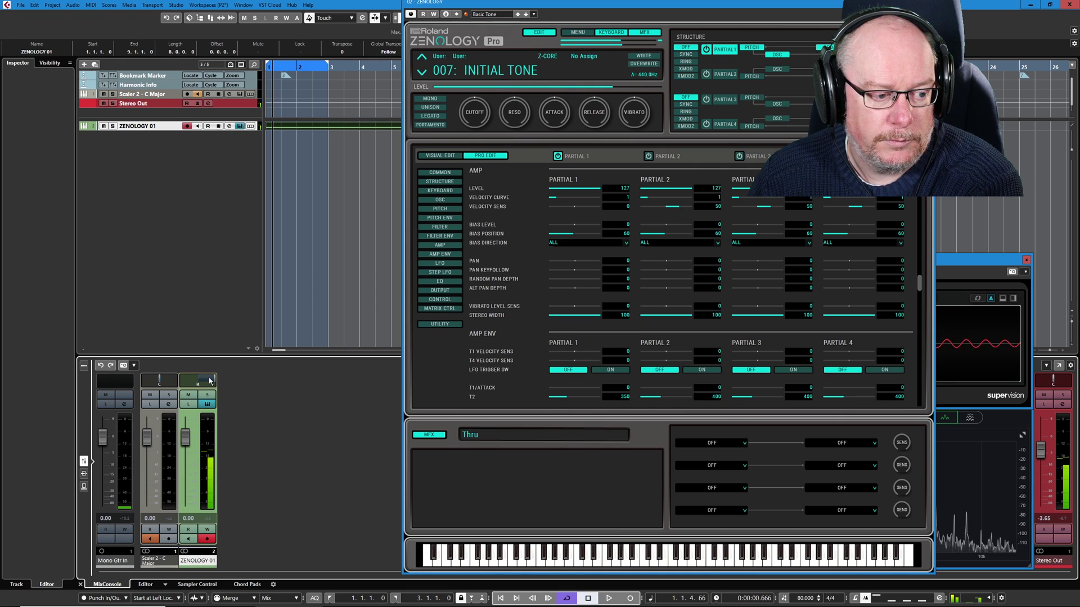
pyautogui.moveTo(211, 377); pyautogui.dragTo(1, 361)
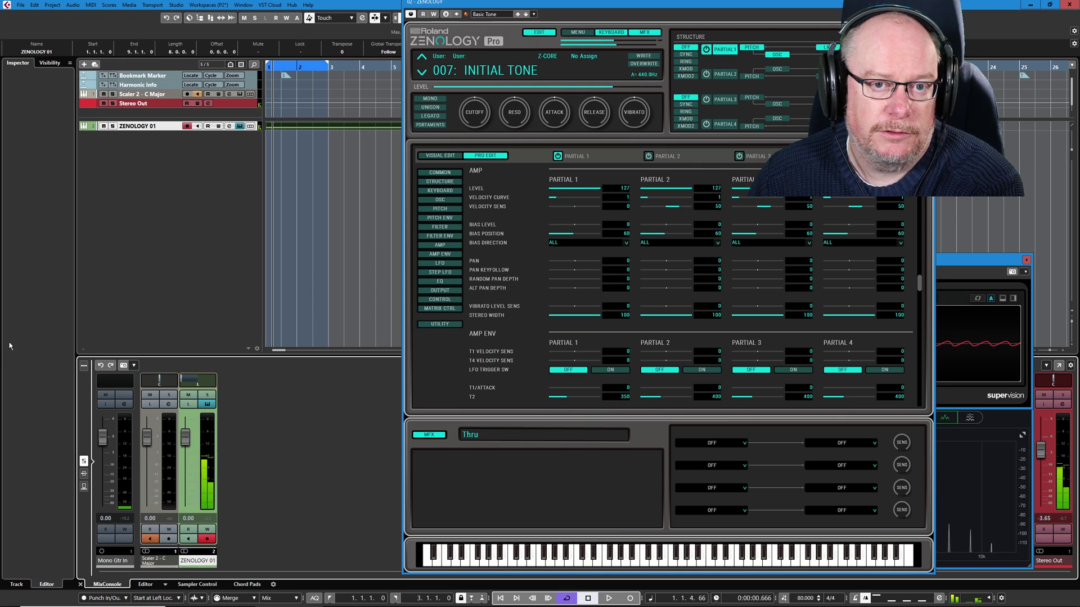
pyautogui.moveTo(592, 6); pyautogui.dragTo(419, 12)
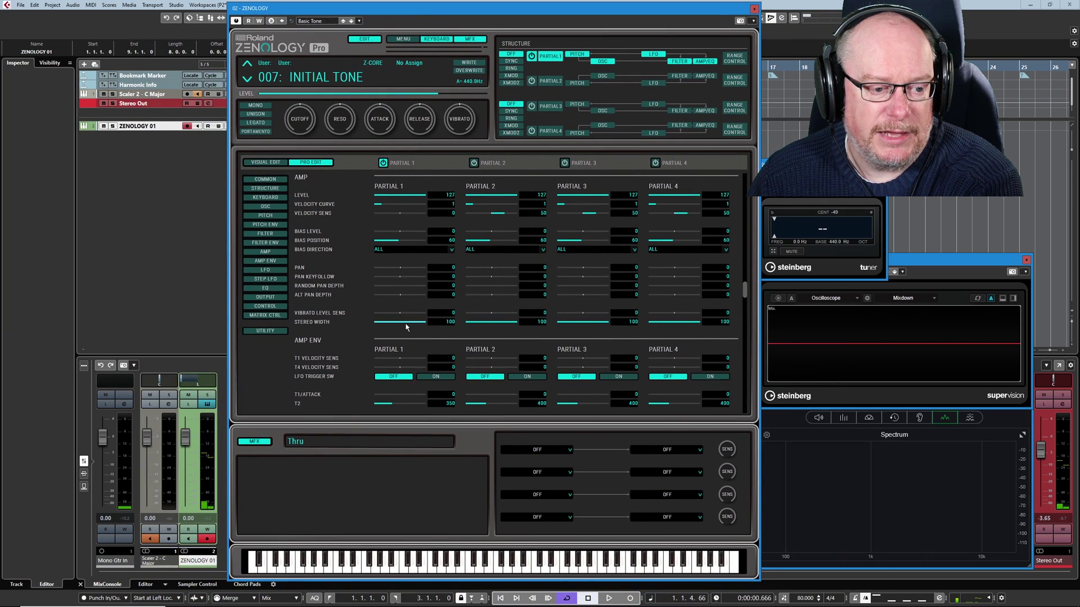
pyautogui.moveTo(415, 329); pyautogui.dragTo(368, 325)
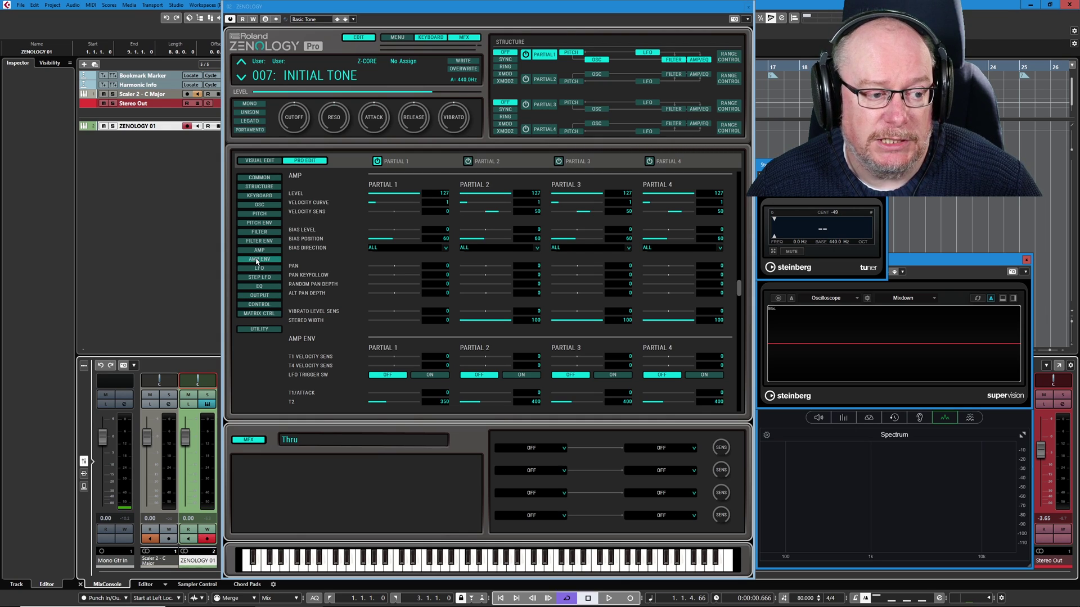
# - Review the AMP ENV parameters and the partial ADSR switches among the common settings in Pro Edit
pyautogui.click(258, 260)
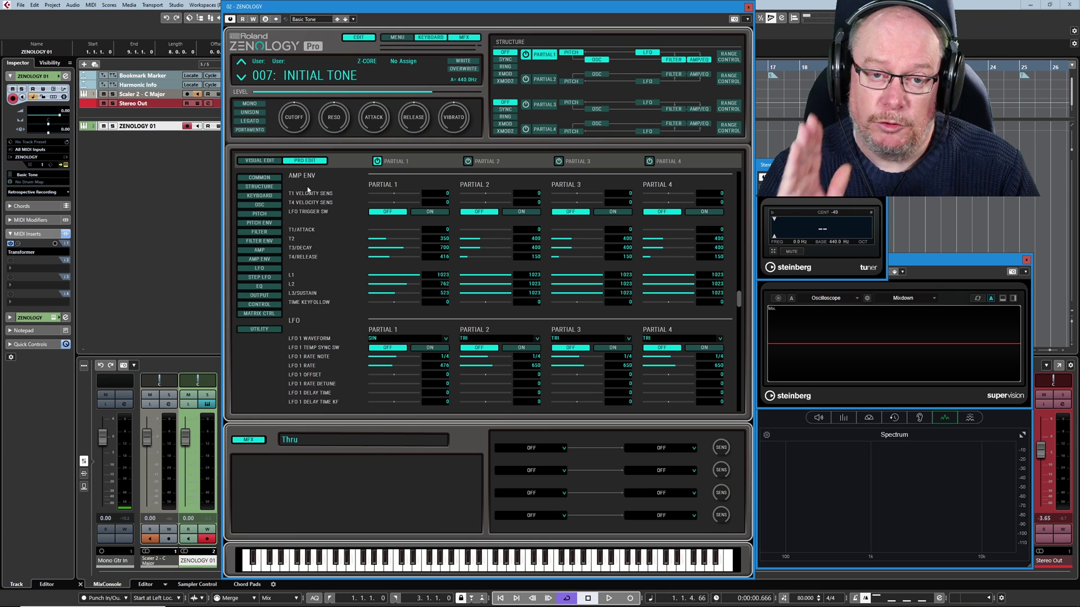
pyautogui.scroll(10, 492, 246)
pyautogui.scroll(-3, 306, 383)
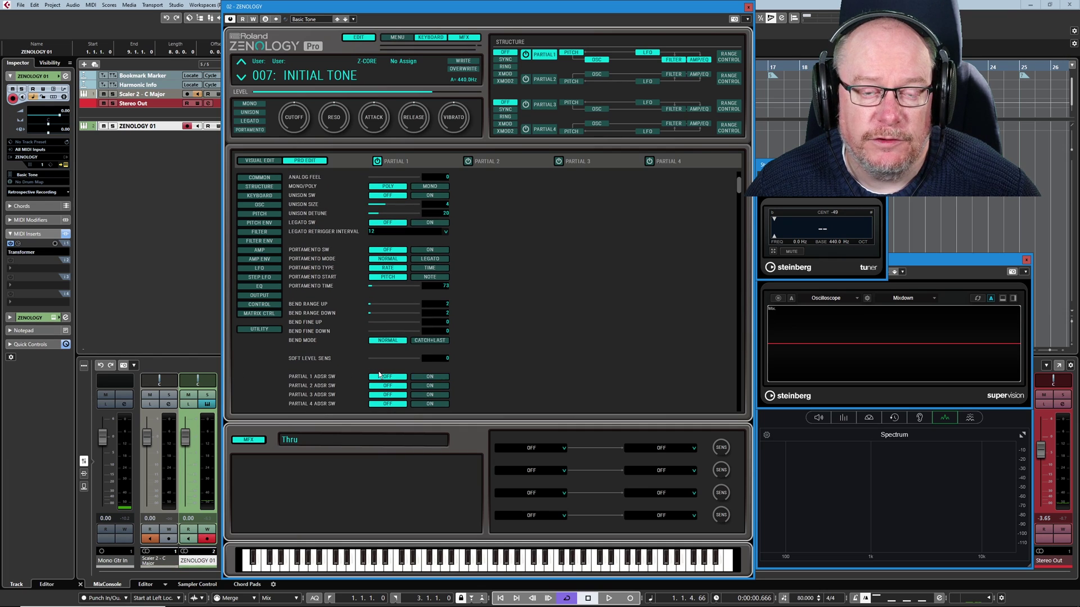
# - Raise partial 1's amp attack to T1 420 and L1 1013 in the visual editor, and reset T1 velocity sens to 0 in Pro Edit
pyautogui.click(260, 161)
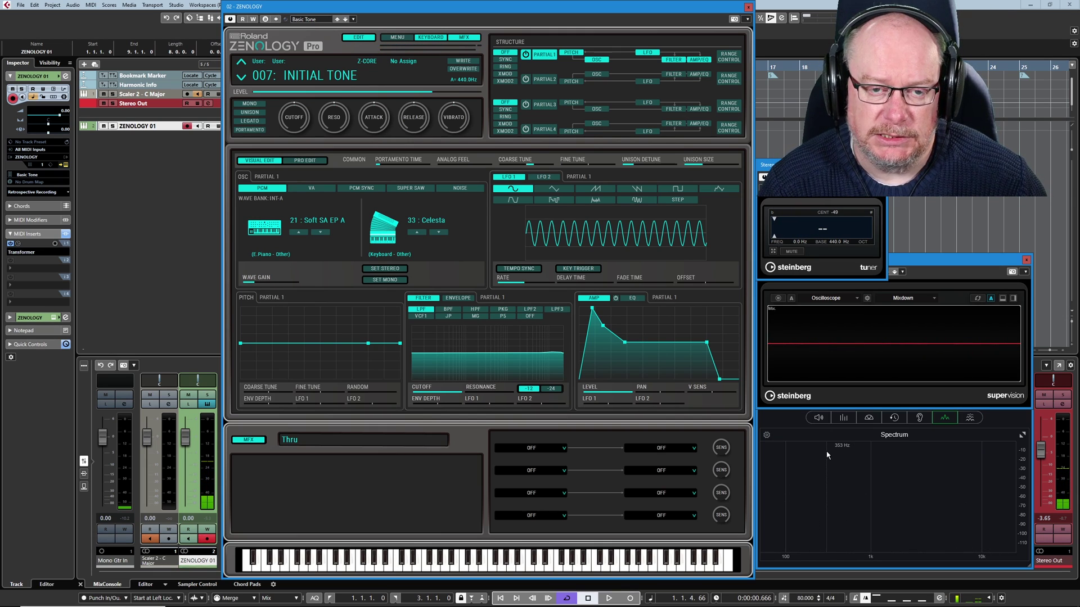
pyautogui.click(304, 161)
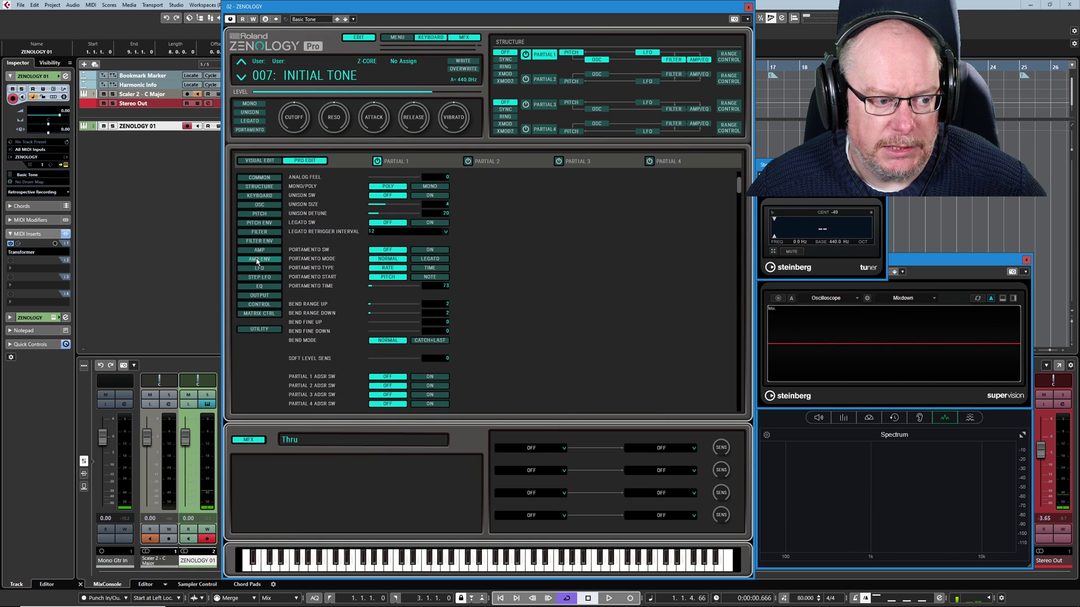
pyautogui.click(258, 259)
pyautogui.keyDown('ctrl'); pyautogui.click(403, 194); pyautogui.keyUp('ctrl')
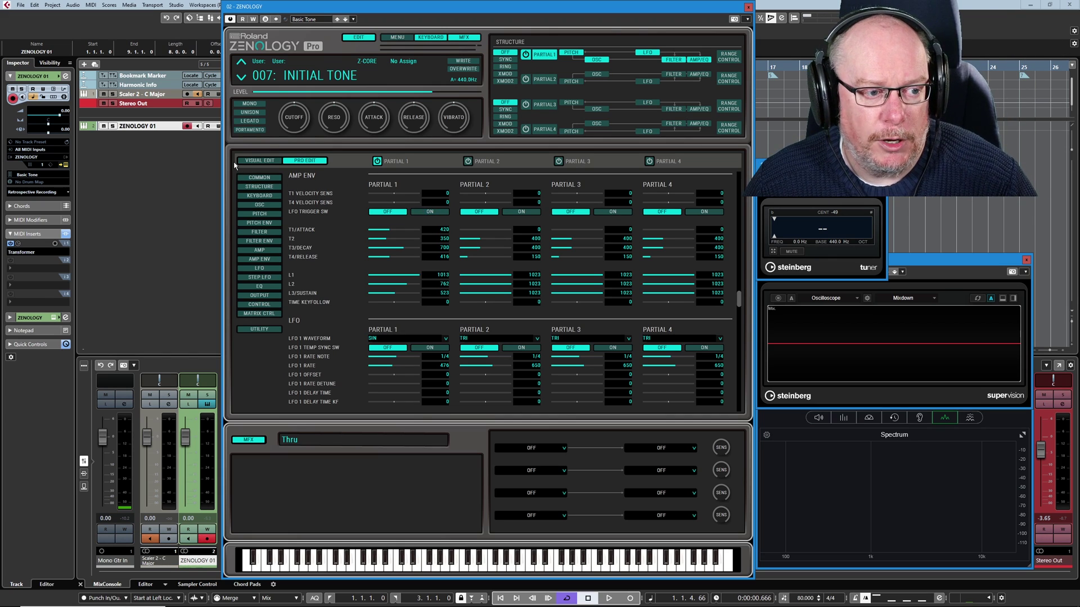
# - Return partial 1's amp attack point to T1 0 and L1 1023 in the visual editor, and try the LFO trigger switch in Pro Edit
pyautogui.click(260, 161)
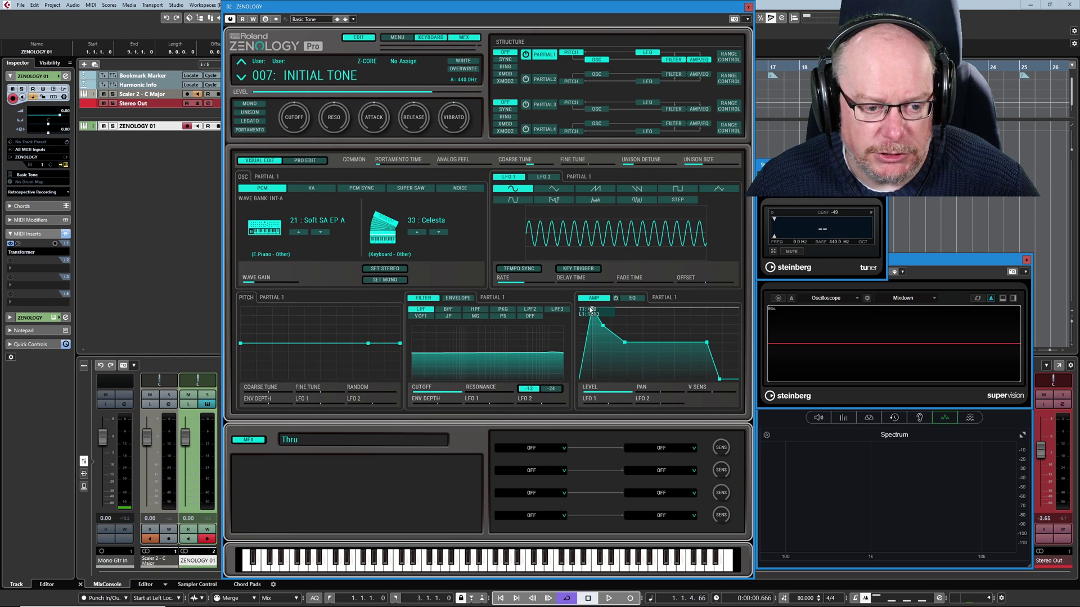
pyautogui.moveTo(595, 317); pyautogui.dragTo(579, 310)
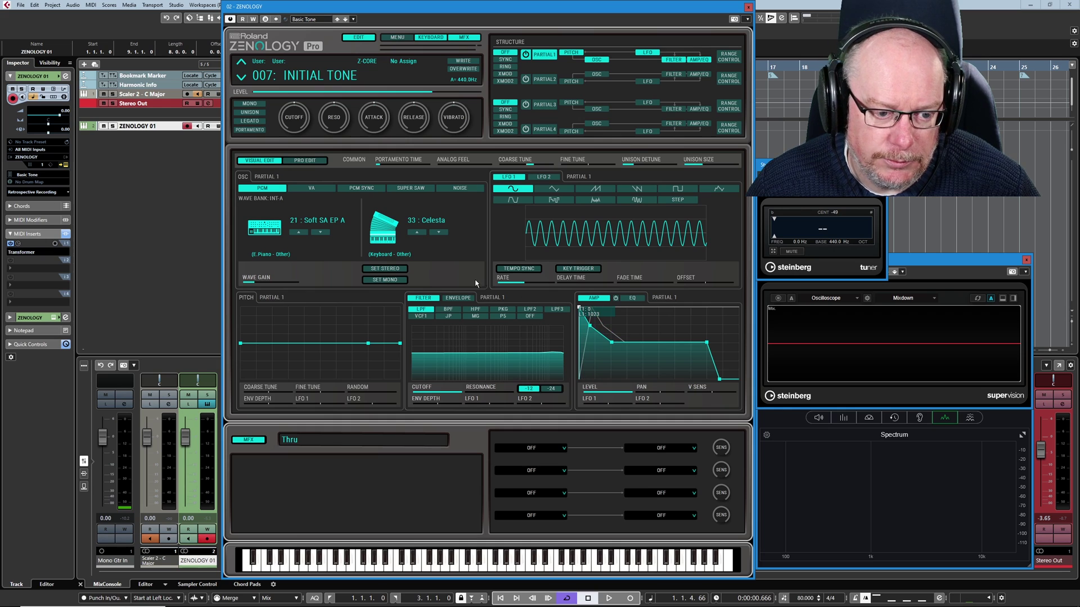
pyautogui.click(305, 160)
pyautogui.click(433, 213)
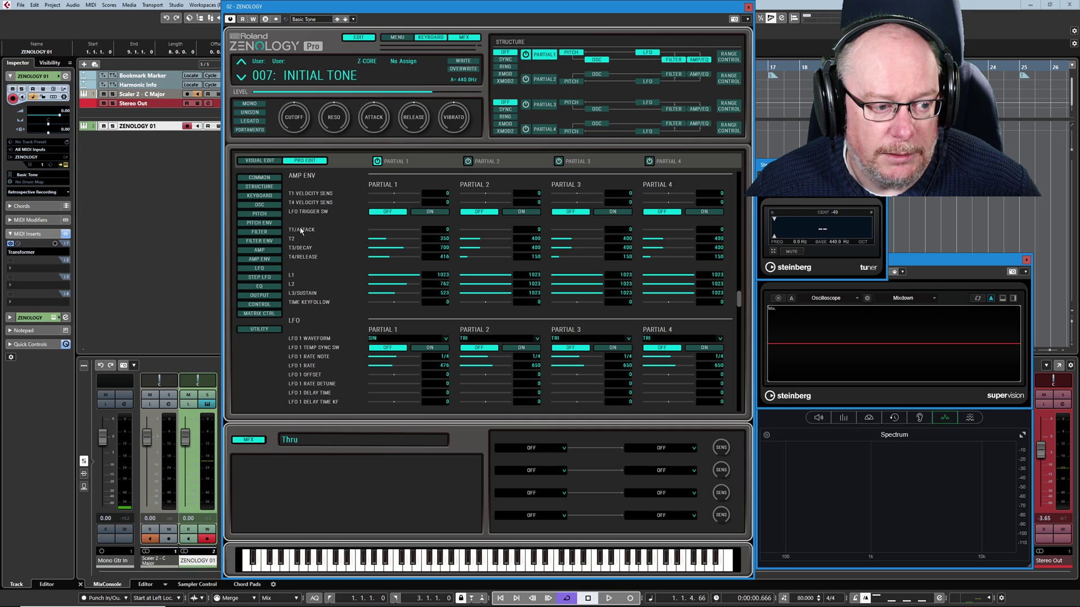
# - Set partial 1's amp envelope T1 to 406 in the visual editor, and T2 to 411 and T3 to 627 in Pro Edit
pyautogui.click(259, 161)
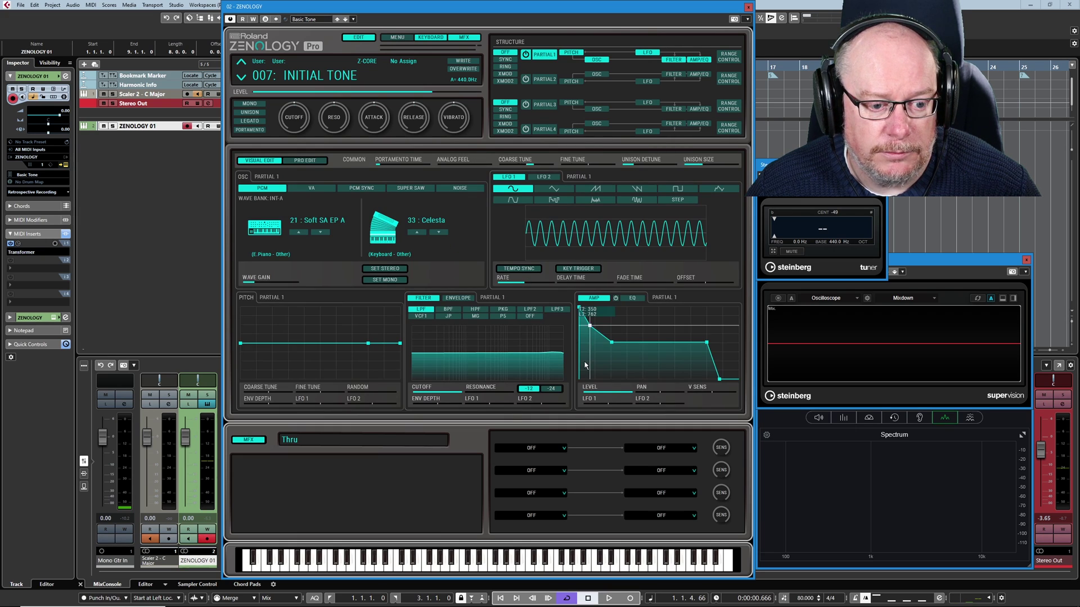
pyautogui.moveTo(579, 308); pyautogui.dragTo(591, 308)
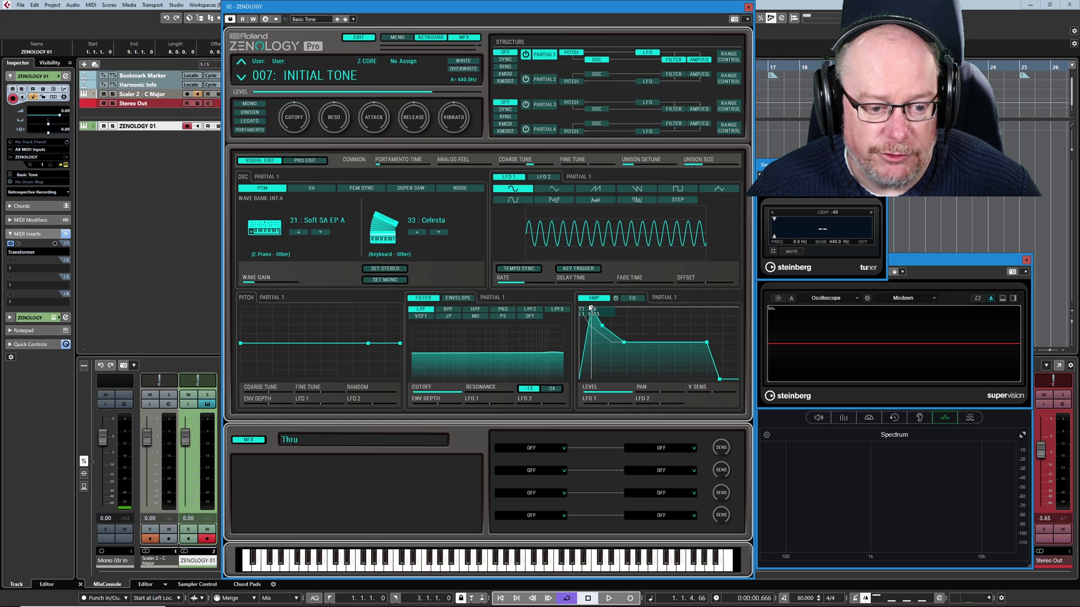
pyautogui.click(303, 161)
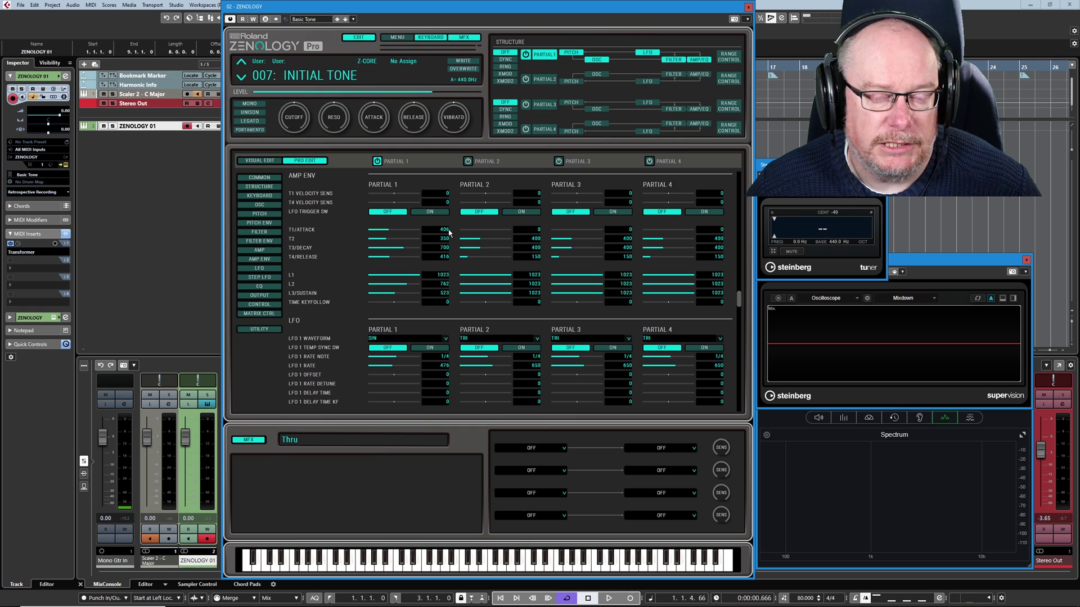
pyautogui.moveTo(377, 239); pyautogui.dragTo(385, 243)
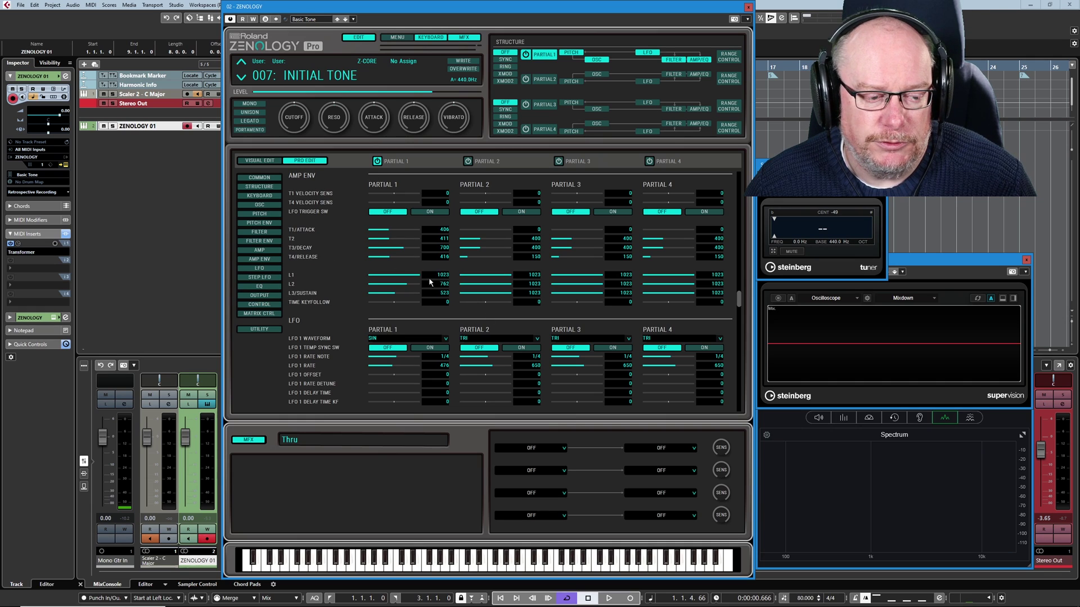
pyautogui.moveTo(405, 248); pyautogui.dragTo(401, 251)
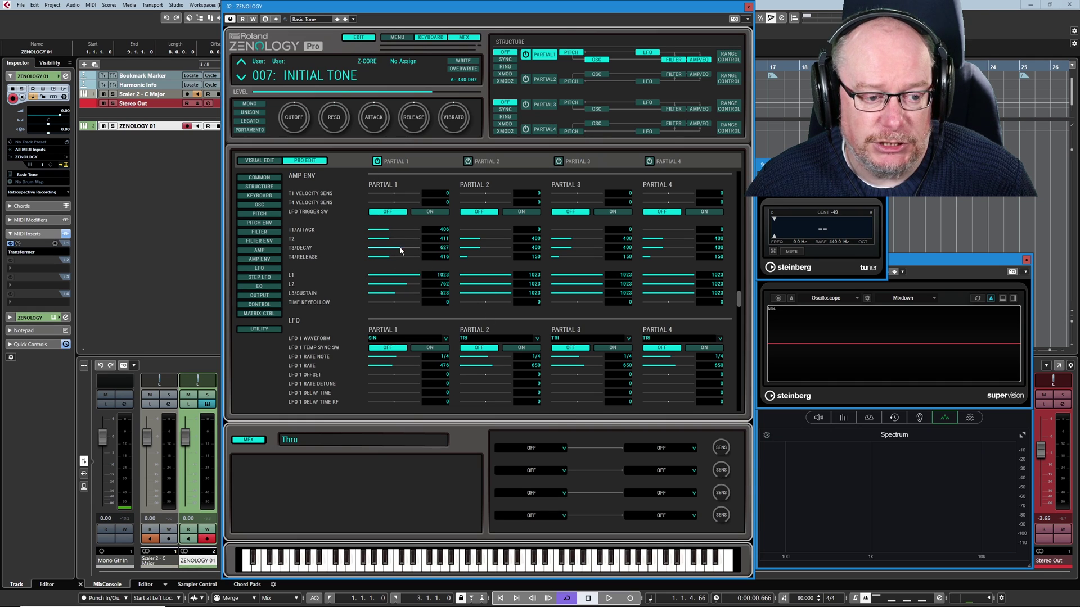
# - Reshape partial 1's amp envelope to T2 761 and L2 655 in the visual editor, and set its time keyfollow to 100 in Pro Edit
pyautogui.click(260, 161)
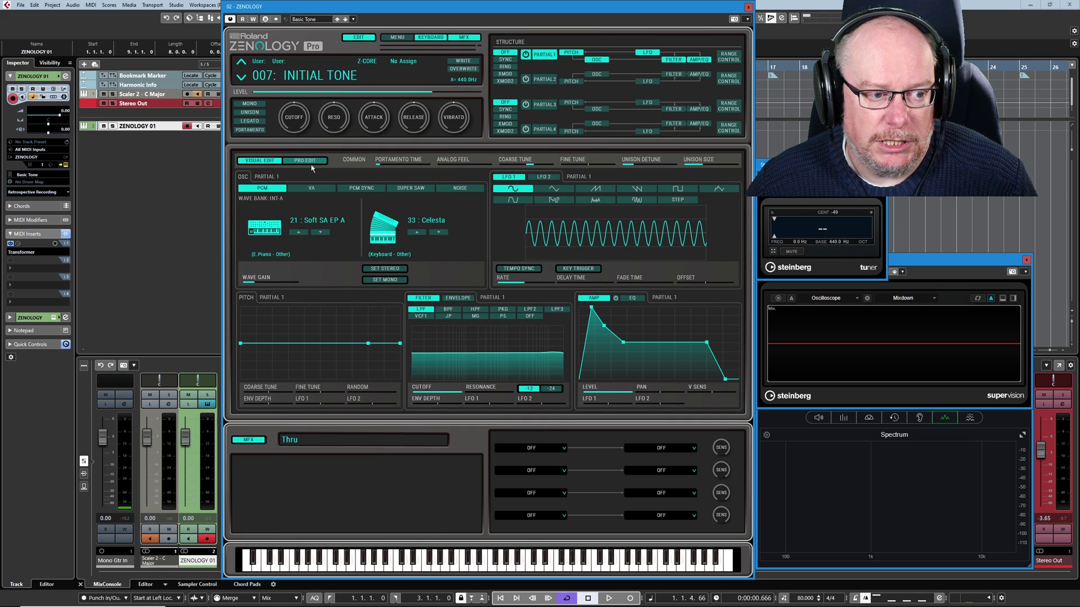
pyautogui.moveTo(603, 325); pyautogui.dragTo(628, 336)
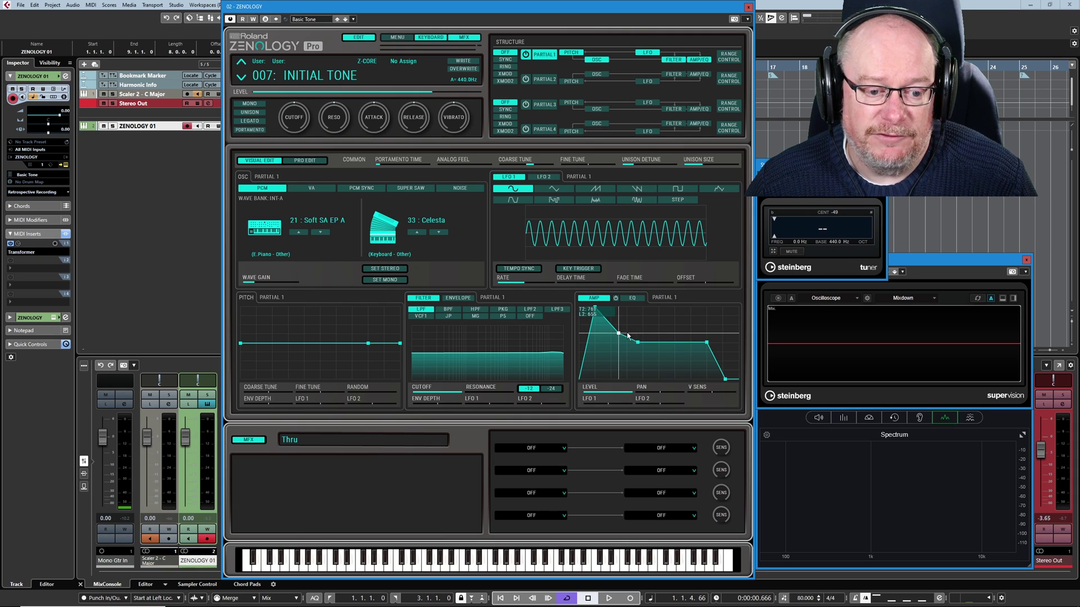
pyautogui.click(304, 161)
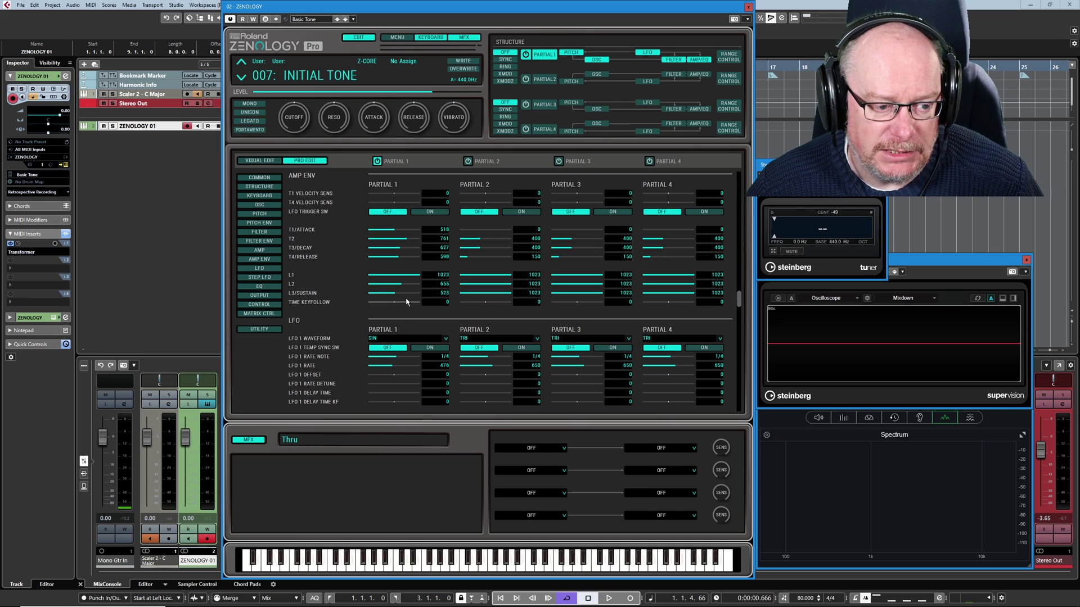
pyautogui.moveTo(394, 306); pyautogui.dragTo(428, 306)
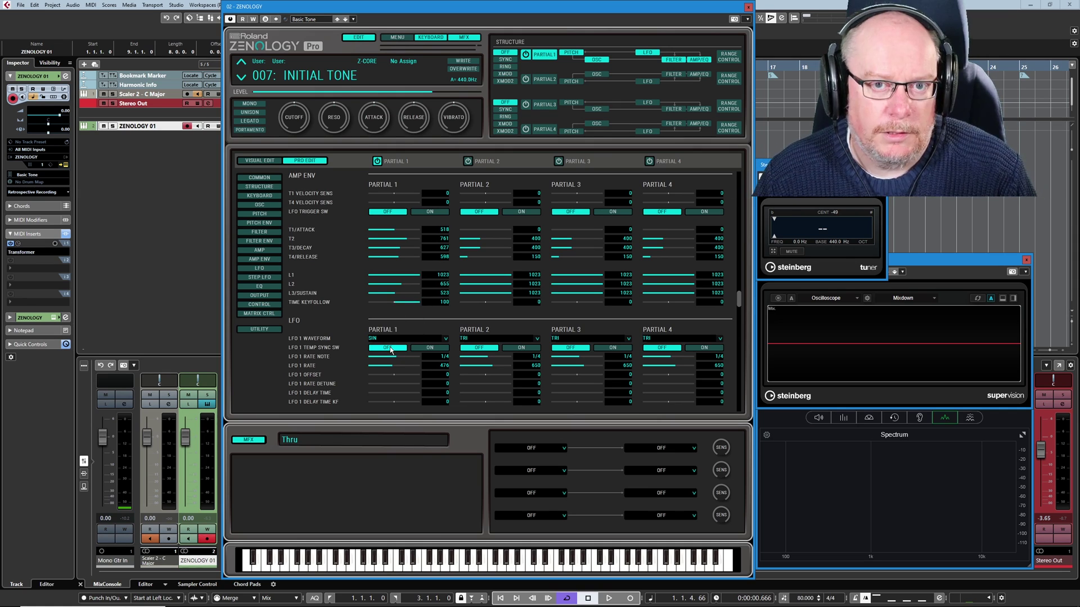